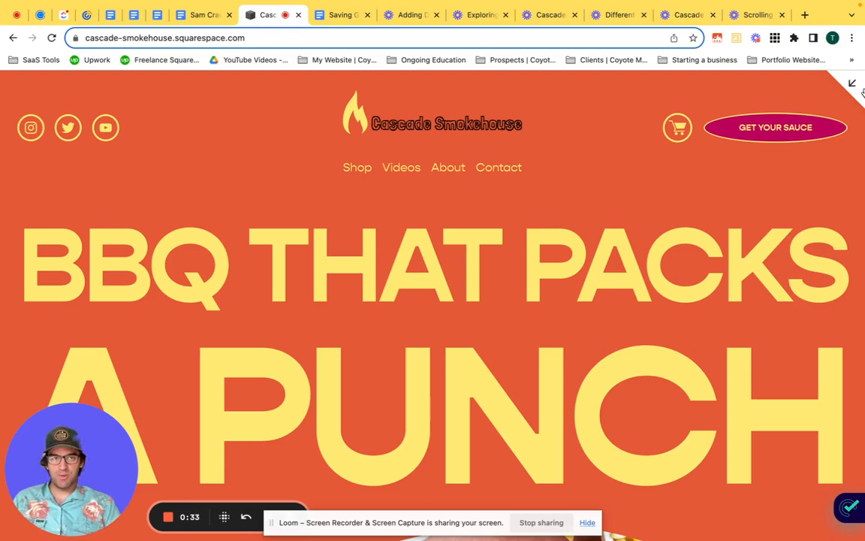
Open the Home page for editing and select the oval food image below the main headline
{"action": "left_click", "coordinate": [862, 89]}
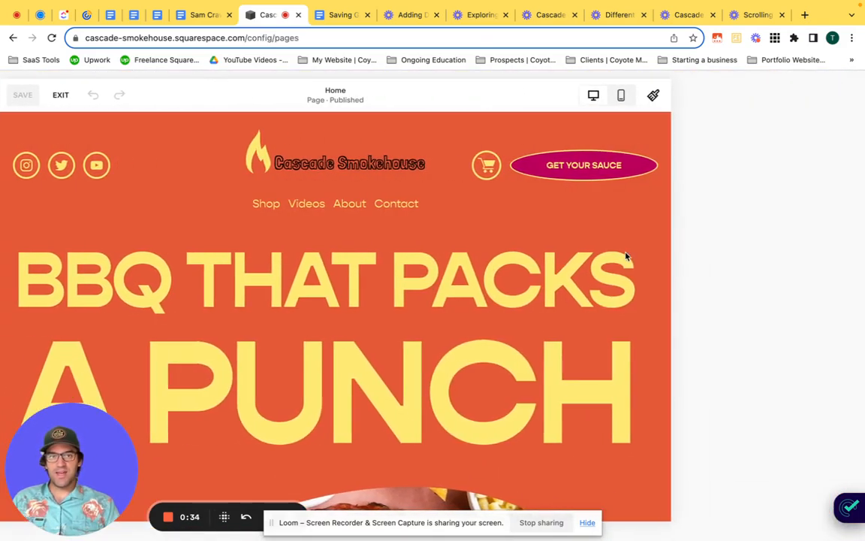
{"action": "scroll", "coordinate": [626, 253], "scroll_direction": "down", "scroll_amount": 6}
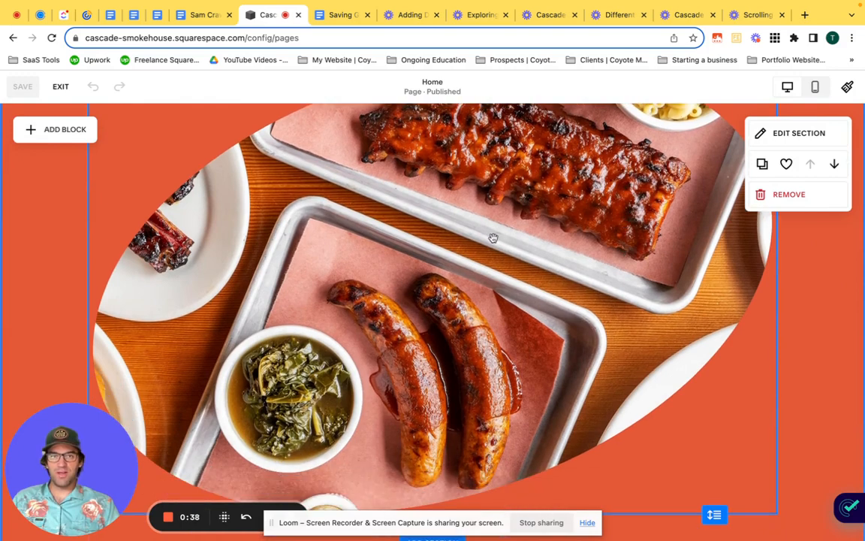
{"action": "left_click", "coordinate": [493, 238]}
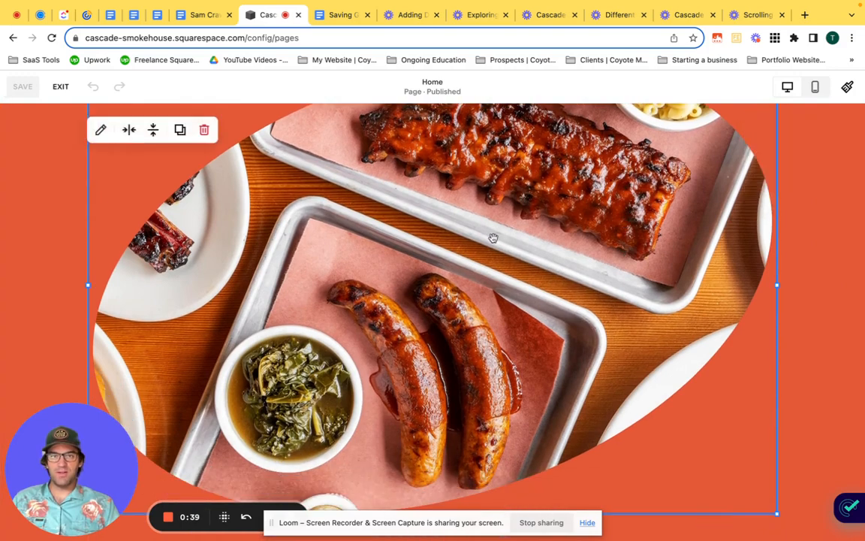
{"action": "scroll", "coordinate": [492, 238], "scroll_direction": "up", "scroll_amount": 3}
{"action": "scroll", "coordinate": [493, 239], "scroll_direction": "down", "scroll_amount": 4}
{"action": "scroll", "coordinate": [493, 238], "scroll_direction": "up", "scroll_amount": 3}
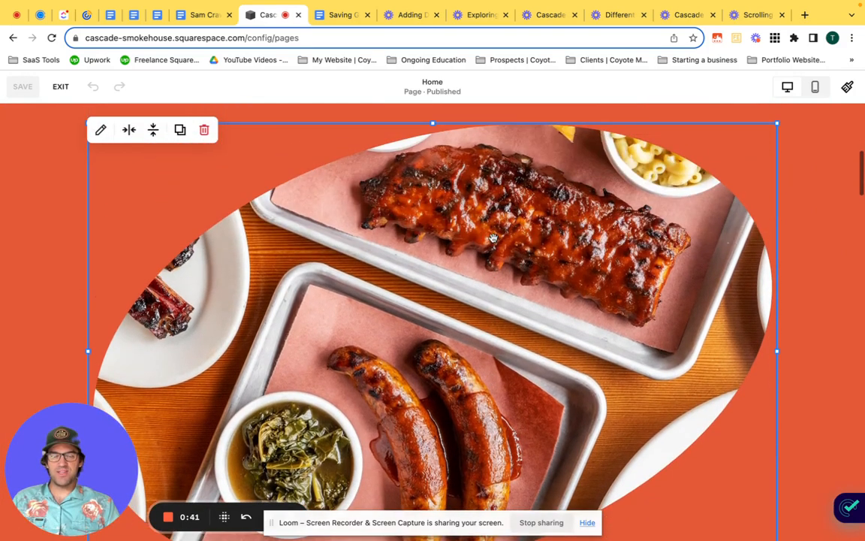
{"action": "scroll", "coordinate": [492, 238], "scroll_direction": "down", "scroll_amount": 3}
{"action": "scroll", "coordinate": [493, 238], "scroll_direction": "up", "scroll_amount": 2}
{"action": "scroll", "coordinate": [492, 238], "scroll_direction": "down", "scroll_amount": 3}
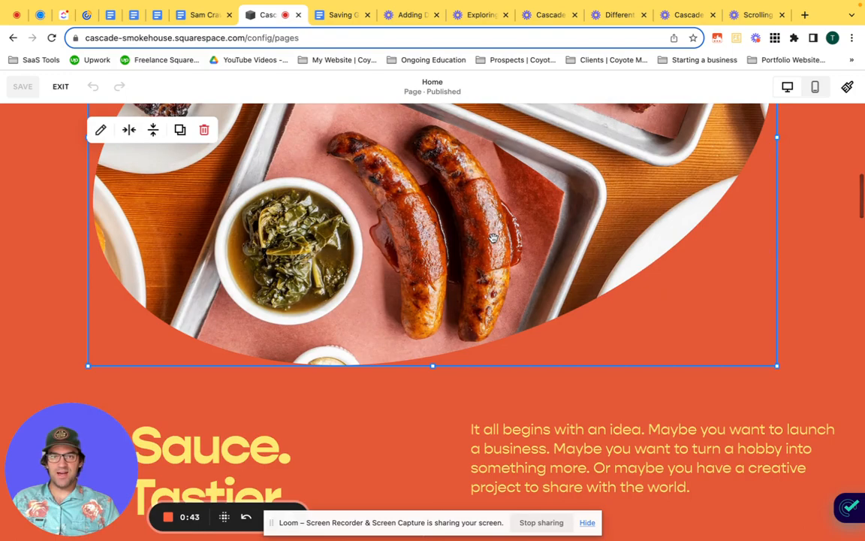
Add a text block to the headline section and move it onto the upper part of the food image
{"action": "scroll", "coordinate": [493, 238], "scroll_direction": "up", "scroll_amount": 8}
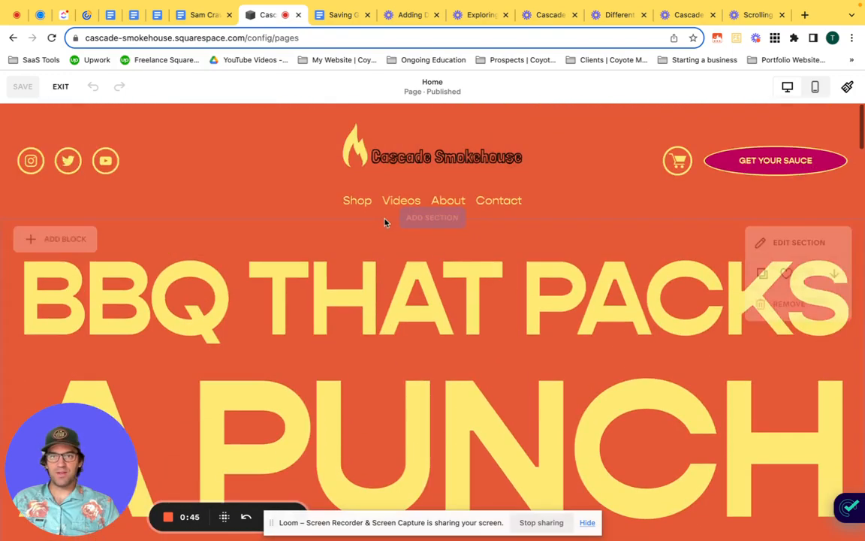
{"action": "left_click", "coordinate": [60, 239]}
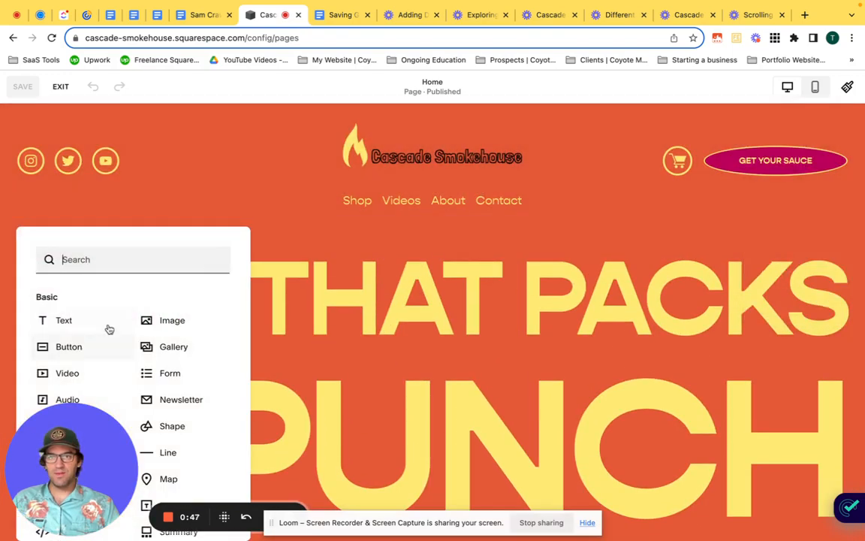
{"action": "left_click", "coordinate": [71, 323]}
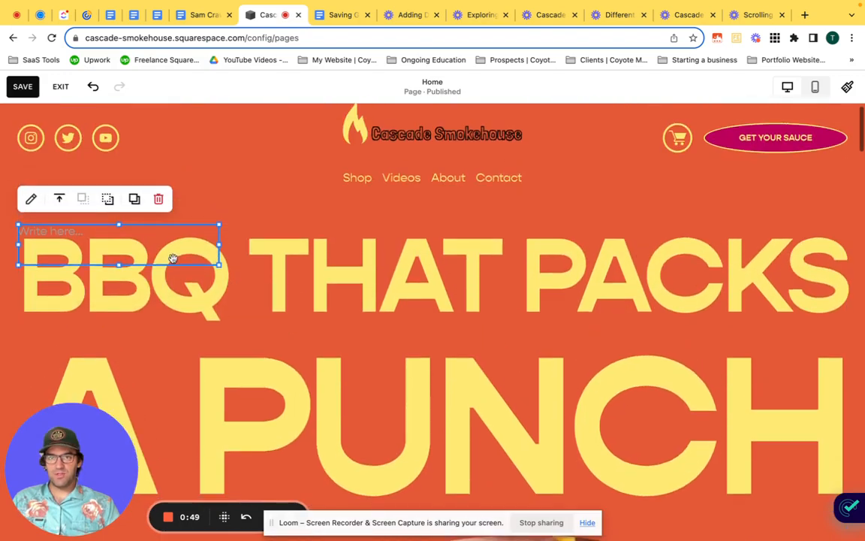
{"action": "left_click_drag", "start_coordinate": [172, 258], "coordinate": [522, 436]}
{"action": "scroll", "coordinate": [518, 379], "scroll_direction": "down", "scroll_amount": 3}
{"action": "scroll", "coordinate": [517, 379], "scroll_direction": "up", "scroll_amount": 2}
{"action": "scroll", "coordinate": [517, 379], "scroll_direction": "down", "scroll_amount": 1}
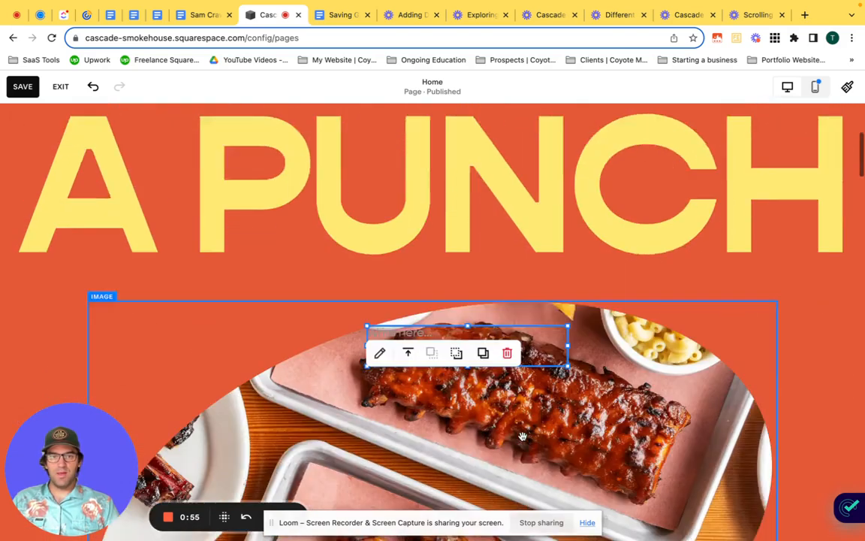
Resize and reposition the empty text block into a wide, short box across the middle of the food image
{"action": "scroll", "coordinate": [522, 437], "scroll_direction": "down", "scroll_amount": 2}
{"action": "left_click_drag", "start_coordinate": [466, 290], "coordinate": [465, 434]}
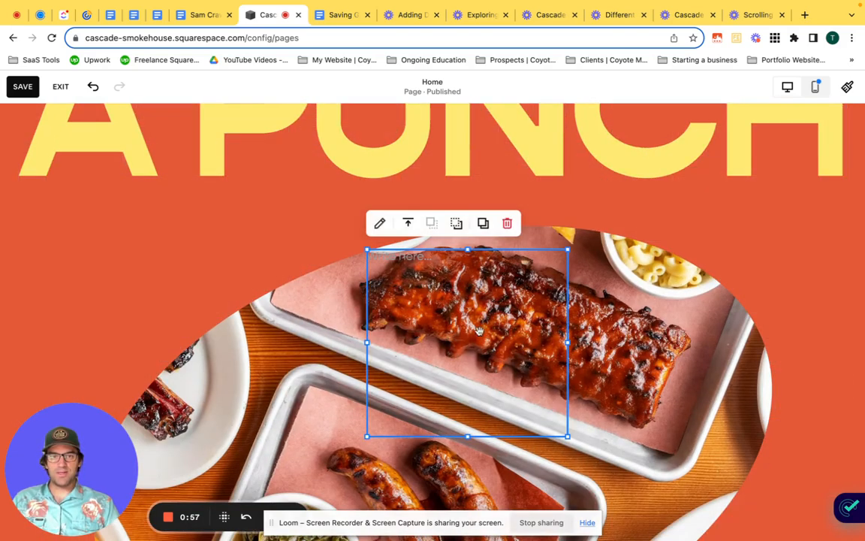
{"action": "left_click_drag", "start_coordinate": [419, 249], "coordinate": [417, 372]}
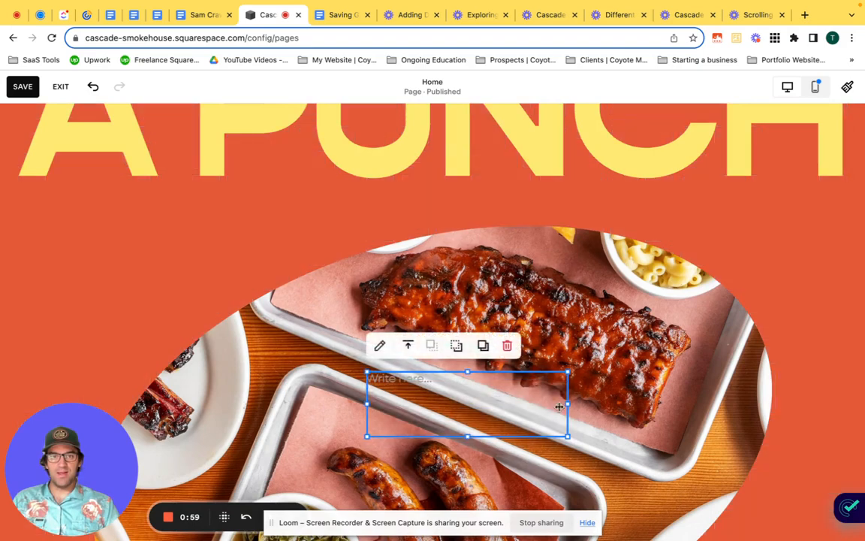
{"action": "scroll", "coordinate": [561, 371], "scroll_direction": "down", "scroll_amount": 3}
{"action": "left_click", "coordinate": [501, 303]}
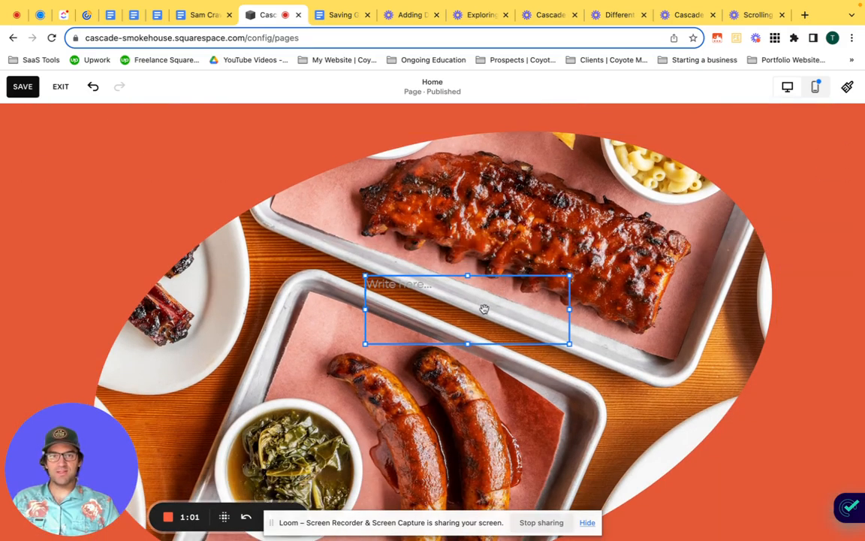
{"action": "left_click_drag", "start_coordinate": [485, 309], "coordinate": [486, 353]}
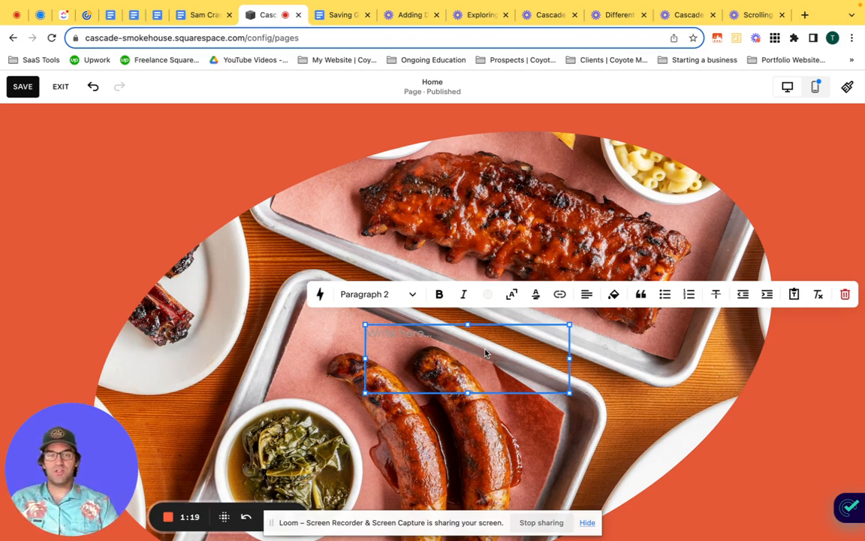
{"action": "left_click_drag", "start_coordinate": [570, 359], "coordinate": [682, 356]}
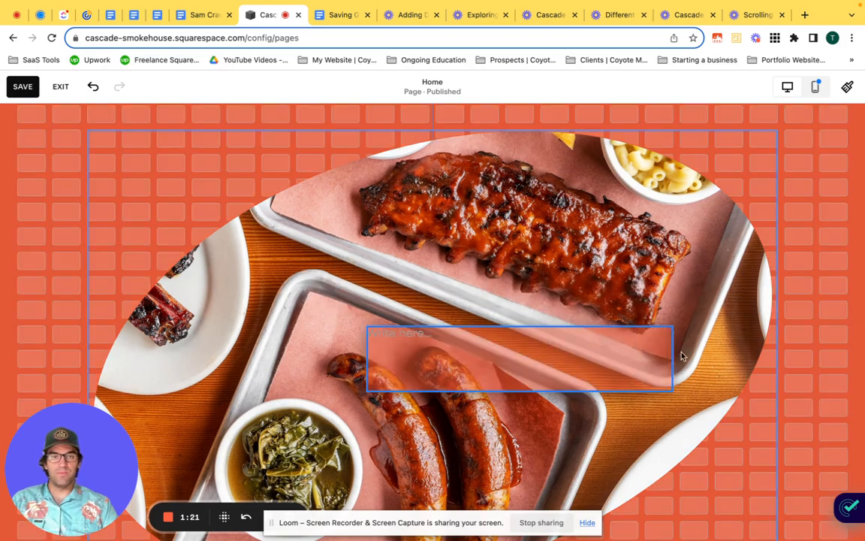
{"action": "left_click_drag", "start_coordinate": [368, 359], "coordinate": [227, 357]}
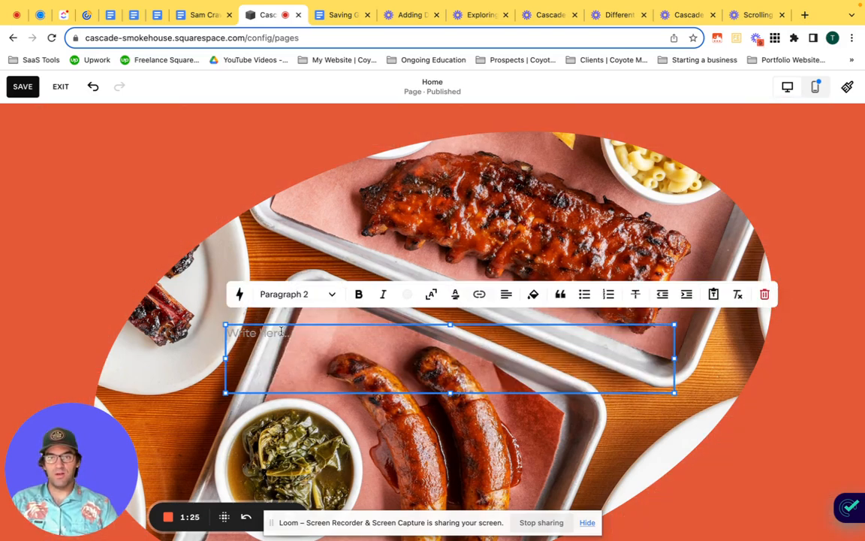
Enter "BBQ SAUCE THAT MAKES YOUR MOUTH WATER!" in the text block and make it bold
{"action": "left_click", "coordinate": [282, 331]}
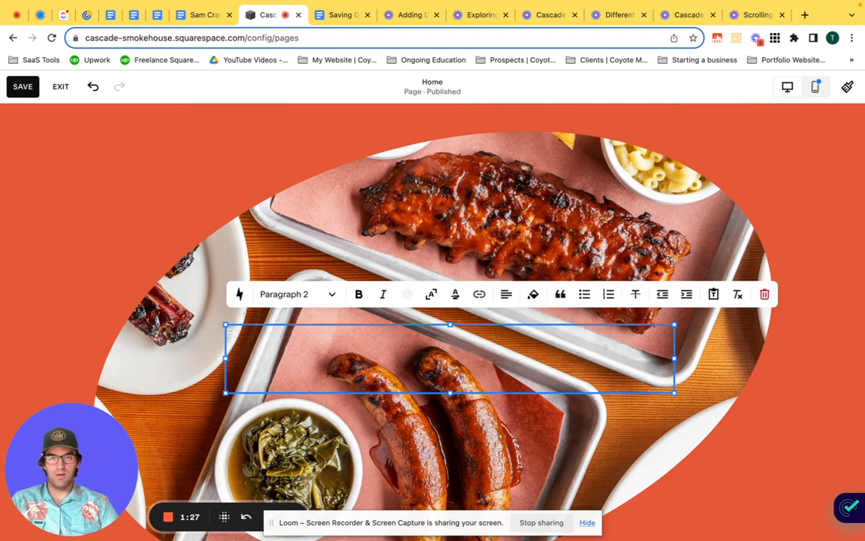
{"action": "type", "text": "BBQ"}
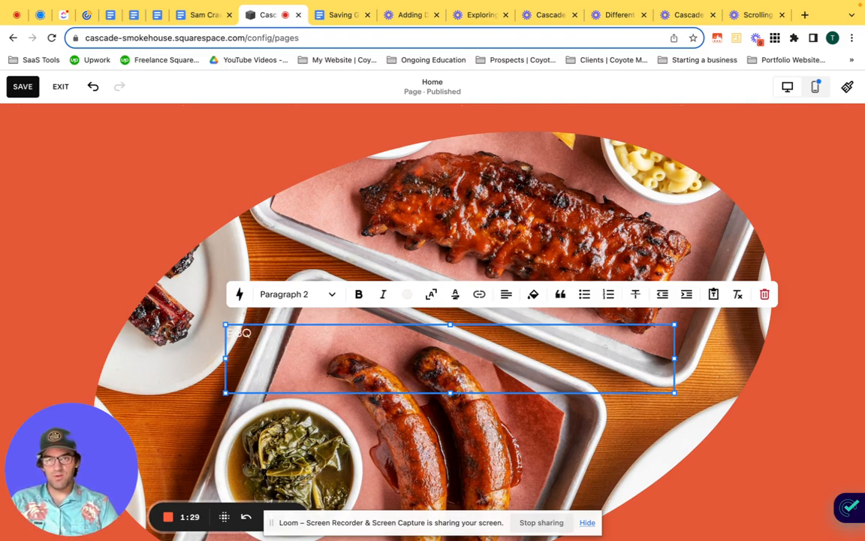
{"action": "type", "text": " SAUCE THAT"}
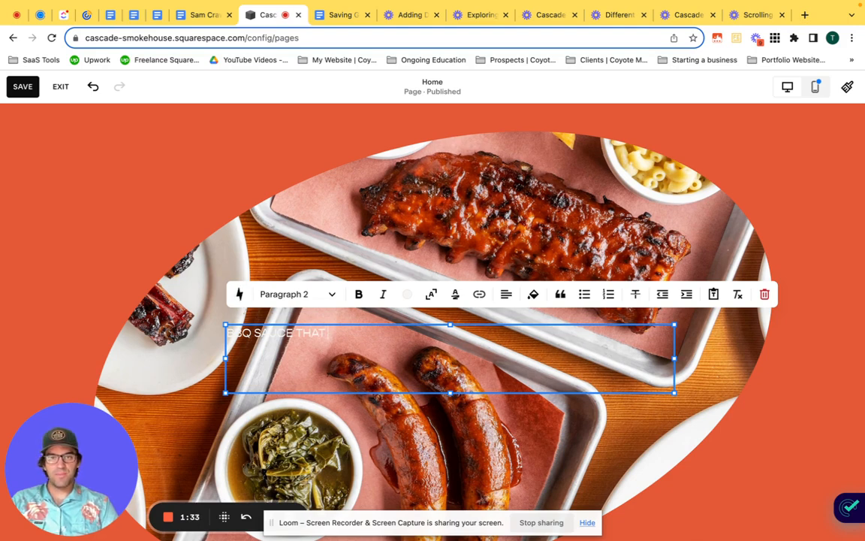
{"action": "type", "text": " MAKE"}
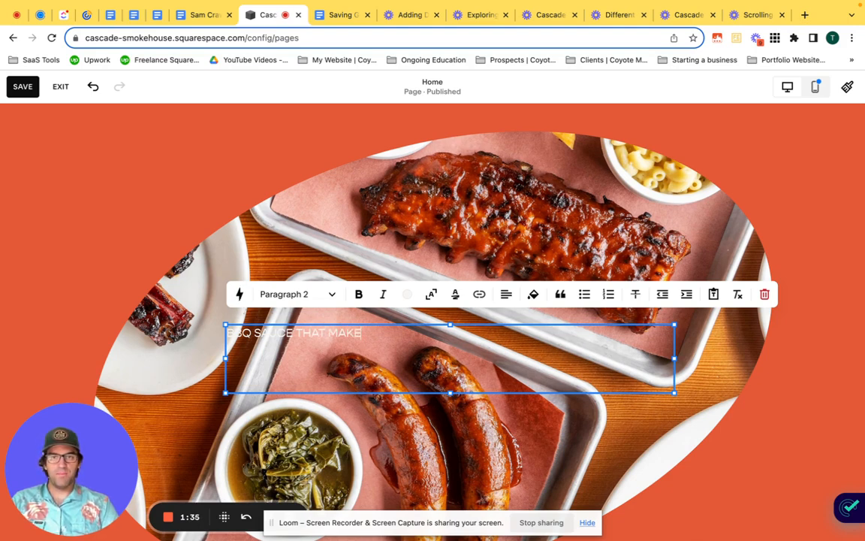
{"action": "type", "text": "S YOUR MOUTH WATER!"}
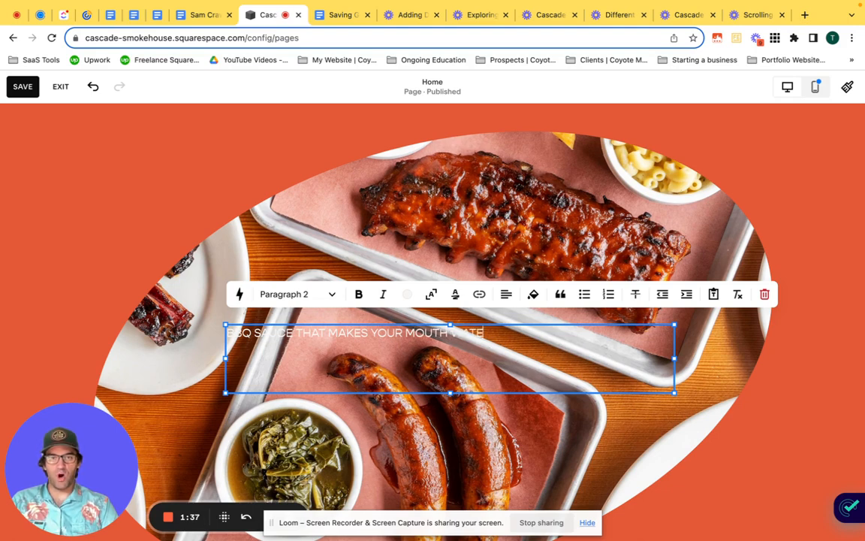
{"action": "triple_click", "coordinate": [436, 334]}
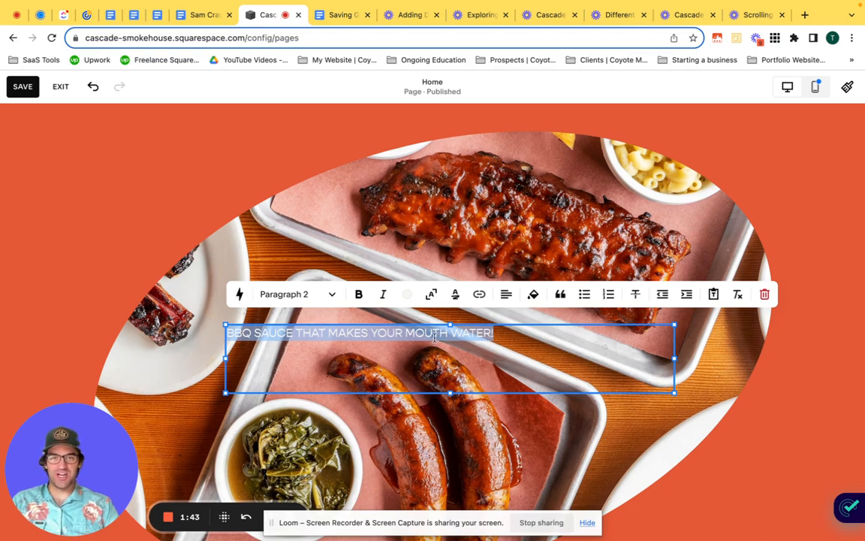
{"action": "left_click", "coordinate": [359, 297]}
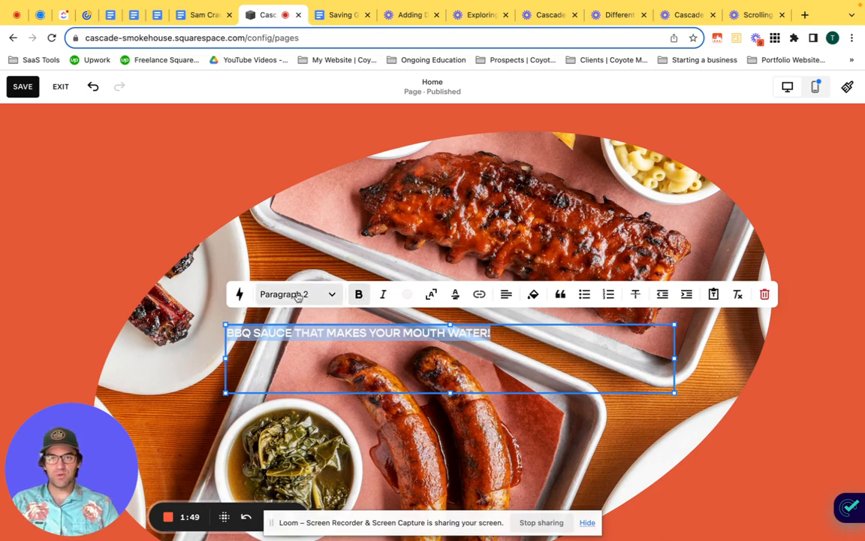
Check the text style of the main headline, and set the text over the food image to Heading 2
{"action": "scroll", "coordinate": [463, 322], "scroll_direction": "up", "scroll_amount": 10}
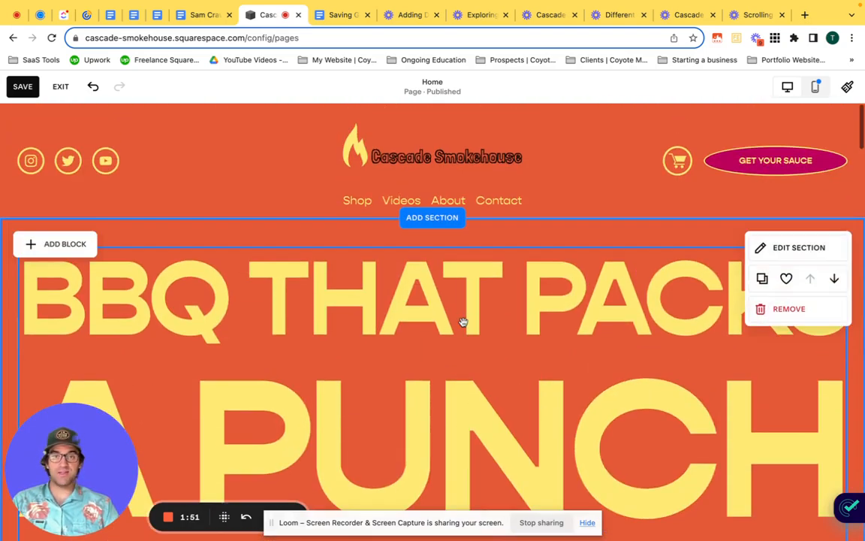
{"action": "scroll", "coordinate": [485, 312], "scroll_direction": "down", "scroll_amount": 1}
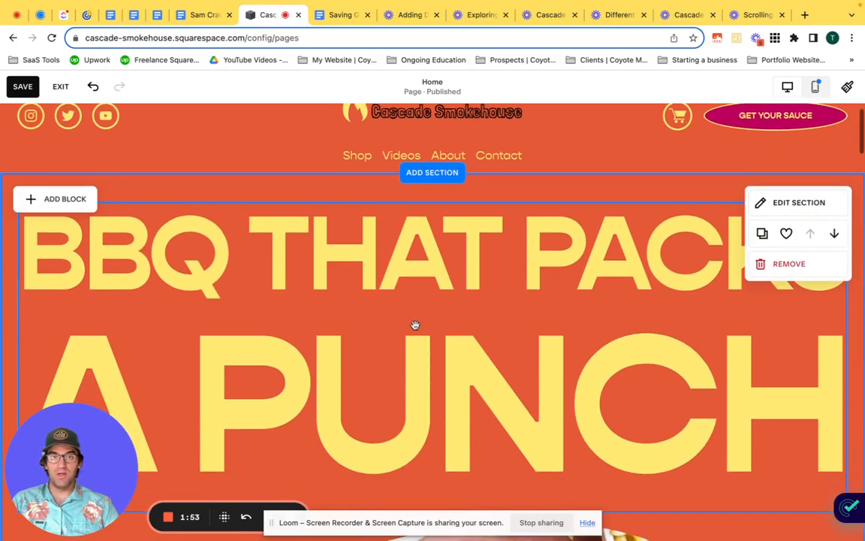
{"action": "left_click", "coordinate": [415, 325]}
{"action": "scroll", "coordinate": [415, 265], "scroll_direction": "down", "scroll_amount": 1}
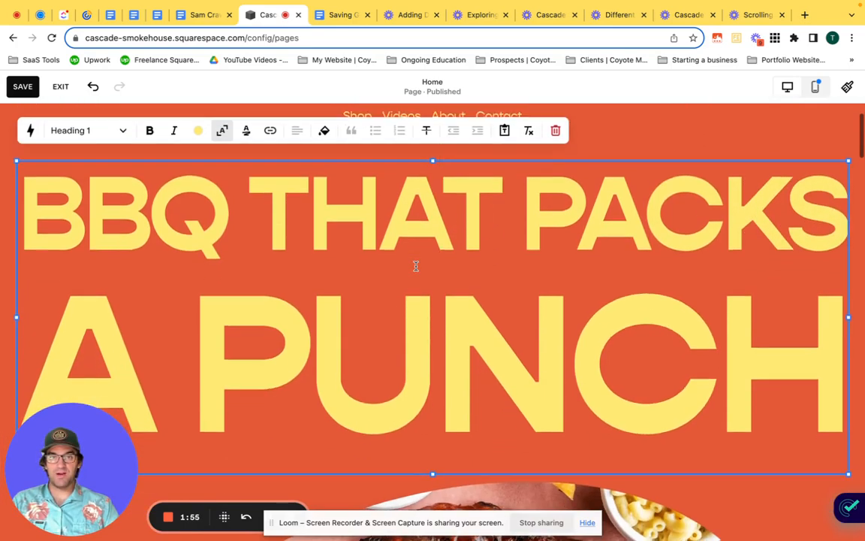
{"action": "scroll", "coordinate": [416, 266], "scroll_direction": "down", "scroll_amount": 5}
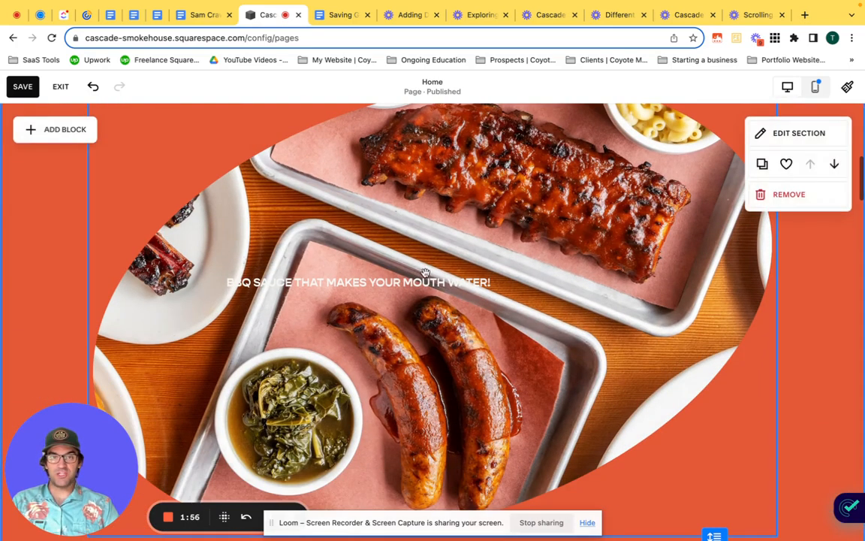
{"action": "left_click", "coordinate": [429, 290]}
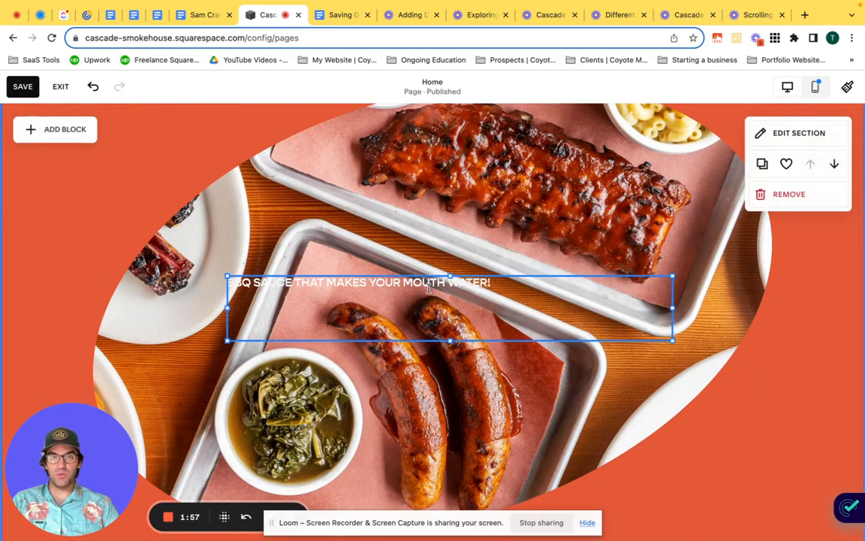
{"action": "left_click", "coordinate": [429, 290]}
{"action": "key", "text": "ctrl+a"}
{"action": "left_click", "coordinate": [329, 244]}
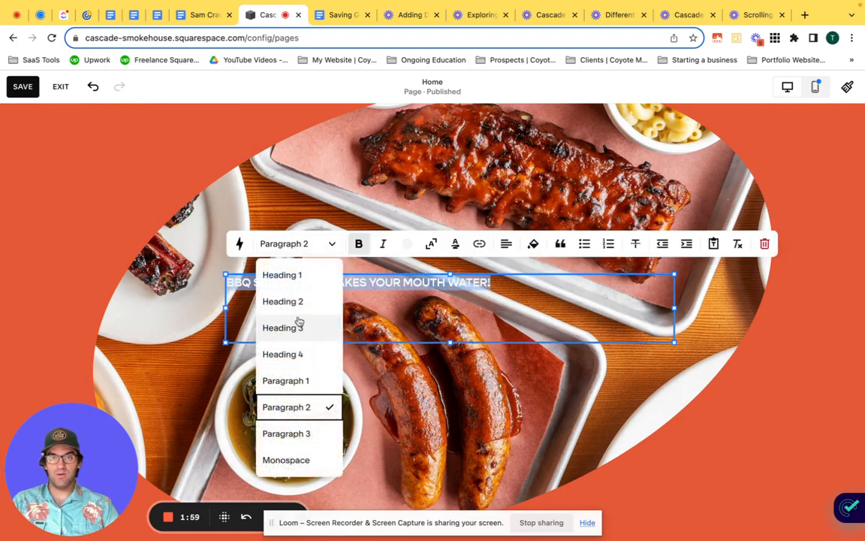
{"action": "left_click", "coordinate": [293, 301]}
{"action": "left_click", "coordinate": [699, 353]}
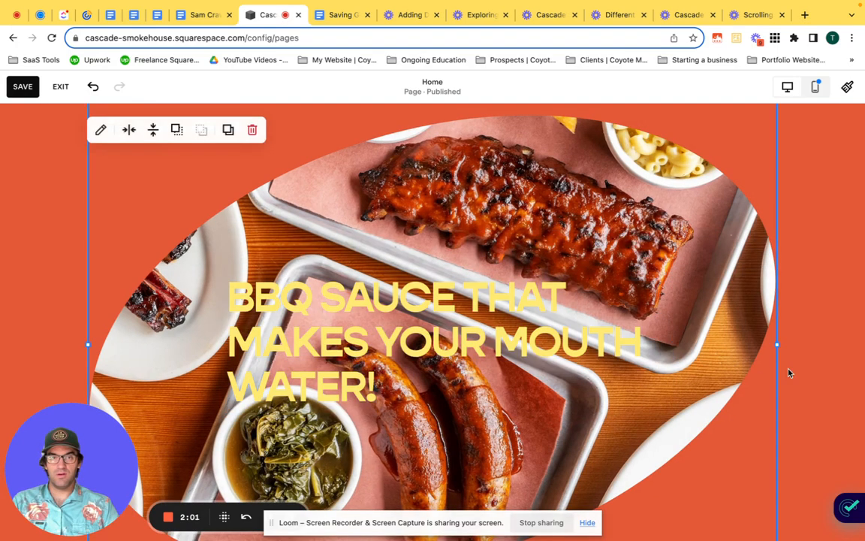
{"action": "left_click", "coordinate": [819, 365]}
{"action": "scroll", "coordinate": [819, 366], "scroll_direction": "down", "scroll_amount": 1}
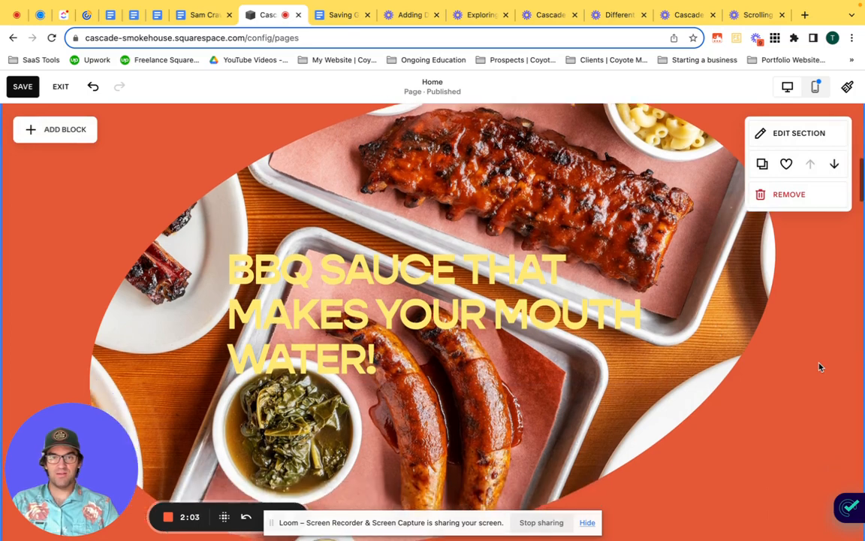
Centre-align the "BBQ SAUCE THAT MAKES YOUR MOUTH WATER!" text within its block
{"action": "left_click", "coordinate": [433, 240]}
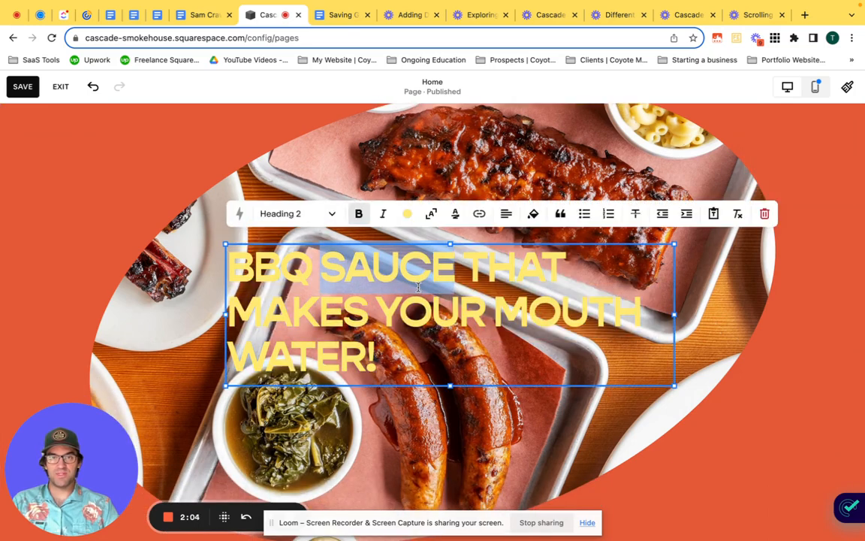
{"action": "left_click", "coordinate": [507, 214]}
{"action": "left_click", "coordinate": [493, 244]}
{"action": "left_click", "coordinate": [863, 317]}
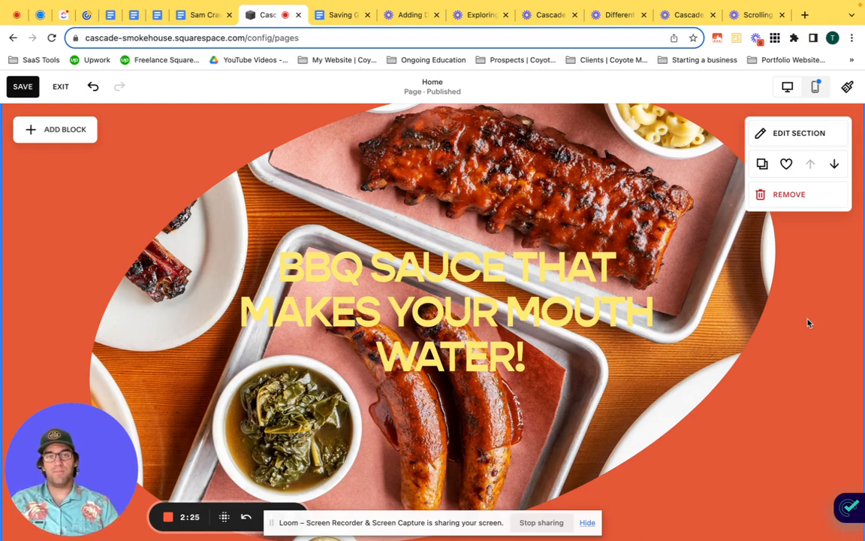
Change the colour of the whole text over the food image to the palette's magenta
{"action": "left_click", "coordinate": [491, 286]}
{"action": "triple_click", "coordinate": [490, 285]}
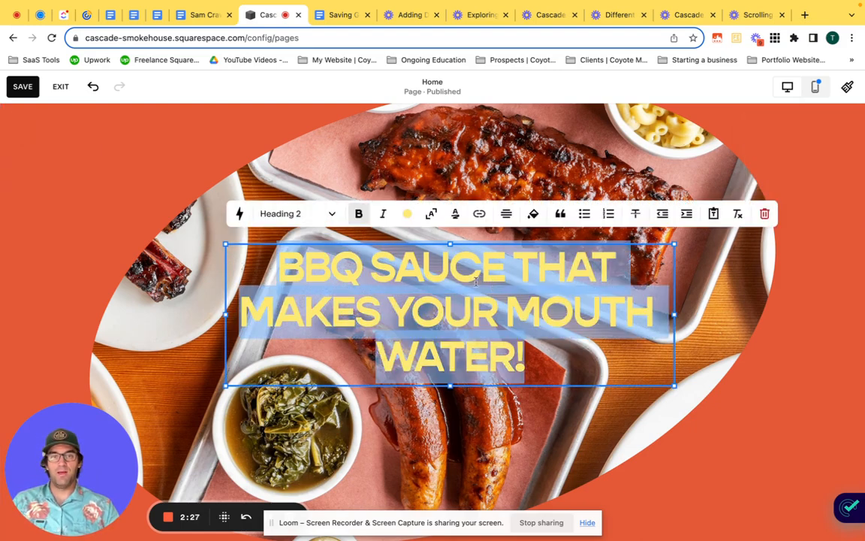
{"action": "left_click", "coordinate": [408, 219]}
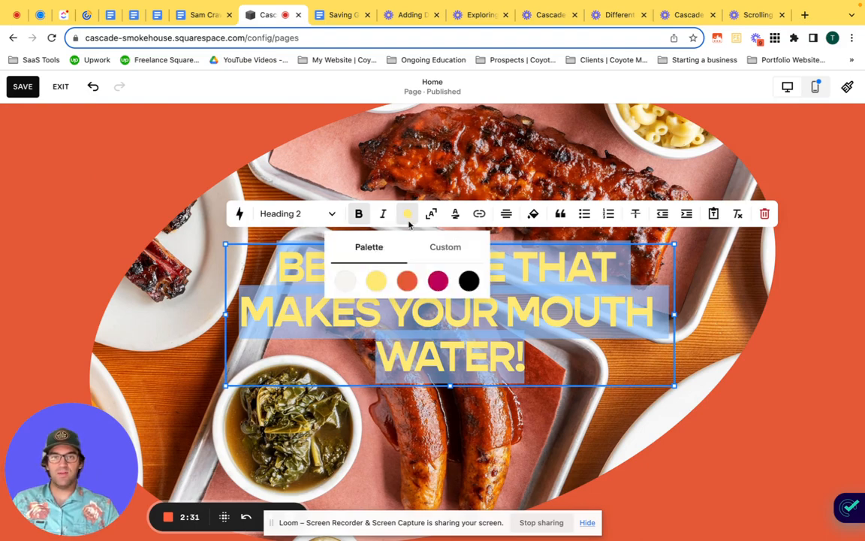
{"action": "left_click", "coordinate": [438, 282]}
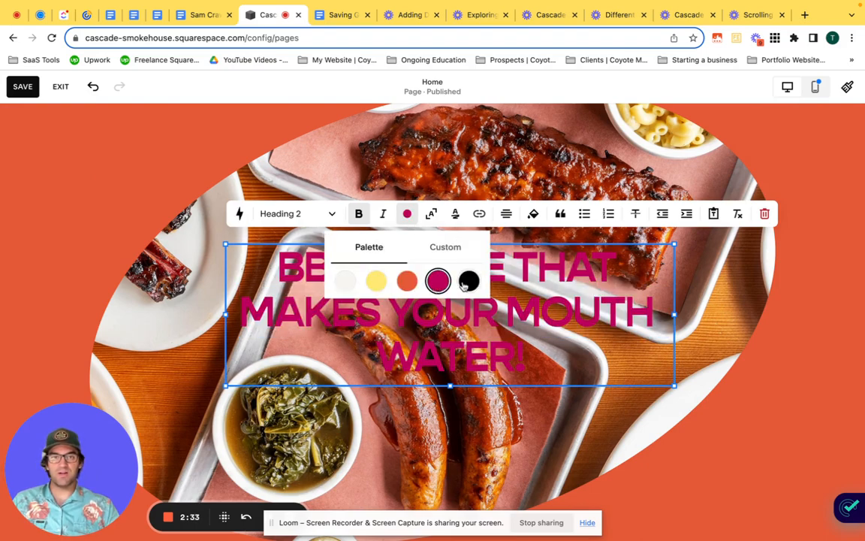
Try the palette's black, off-white, orange and yellow as the colour of the text over the food image
{"action": "left_click", "coordinate": [469, 281]}
{"action": "left_click", "coordinate": [339, 285]}
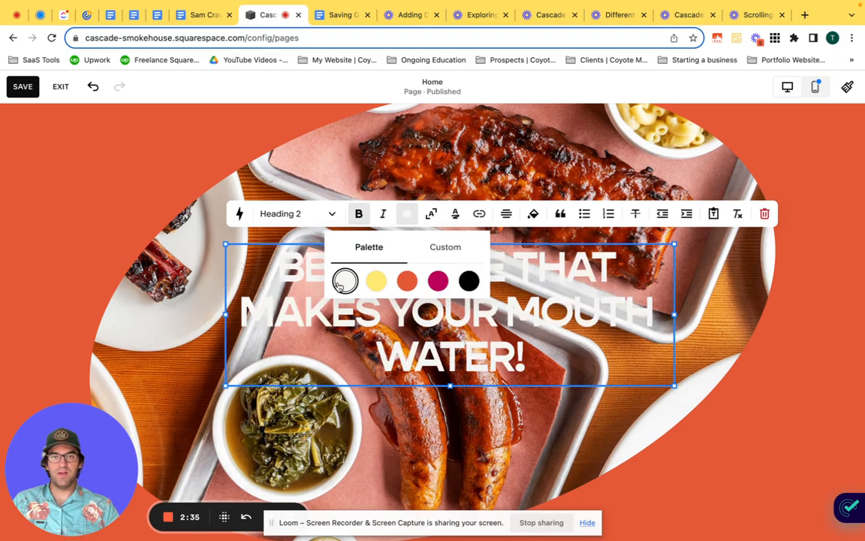
{"action": "left_click", "coordinate": [379, 281]}
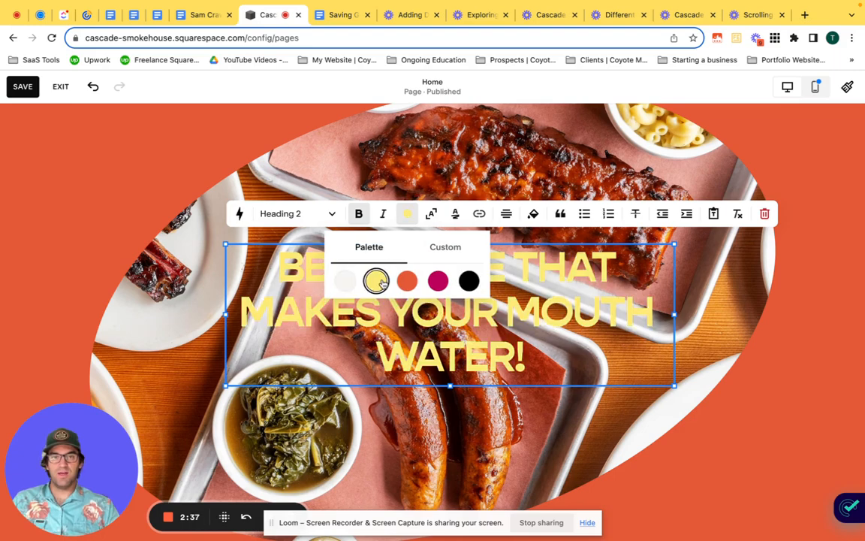
{"action": "left_click", "coordinate": [407, 281]}
{"action": "left_click", "coordinate": [377, 281]}
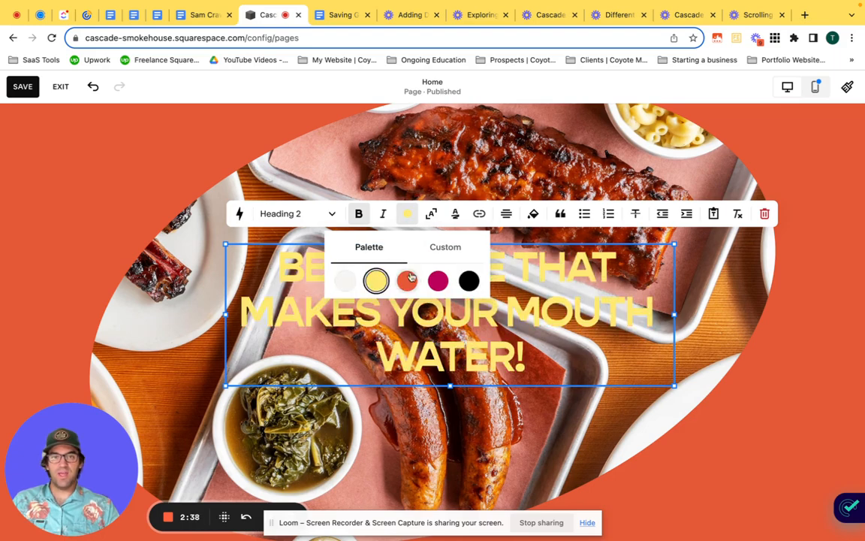
Try a deeper custom yellow, #F6D62C, as the colour of the text over the food image
{"action": "left_click", "coordinate": [456, 248]}
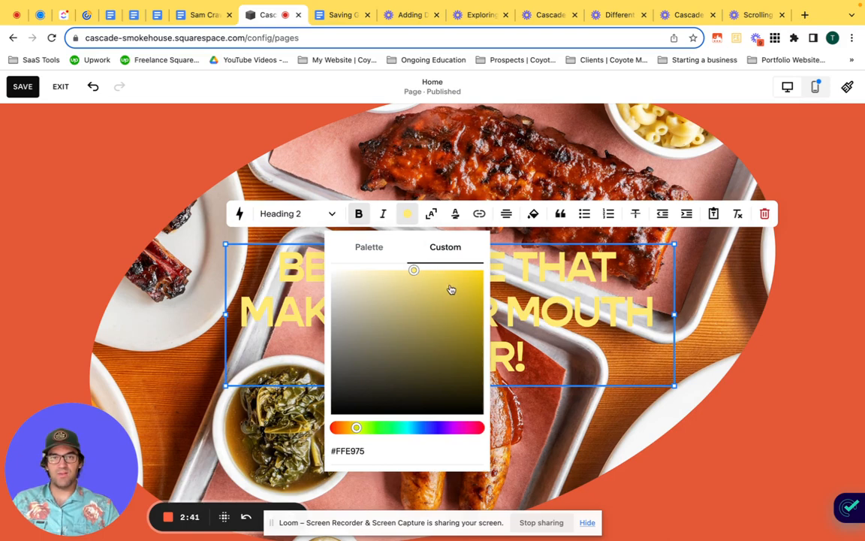
{"action": "left_click", "coordinate": [453, 294]}
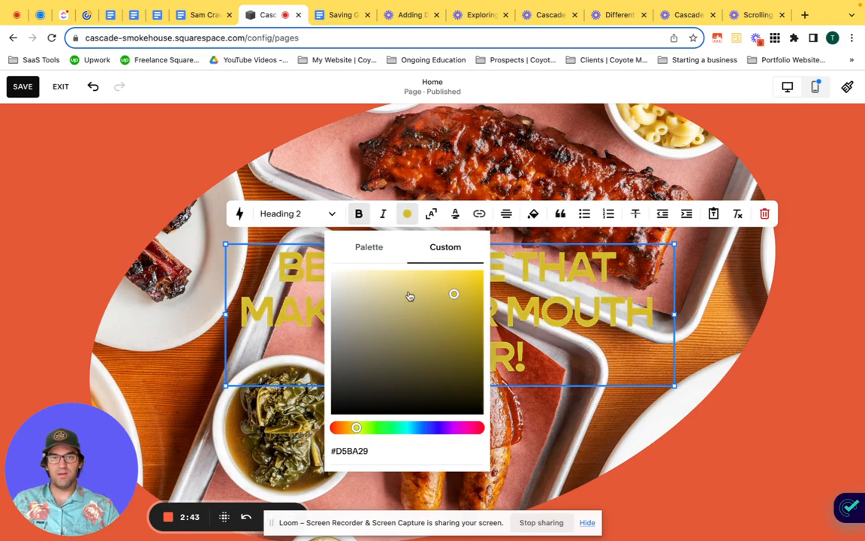
{"action": "left_click_drag", "start_coordinate": [459, 335], "coordinate": [473, 286]}
{"action": "left_click", "coordinate": [735, 312]}
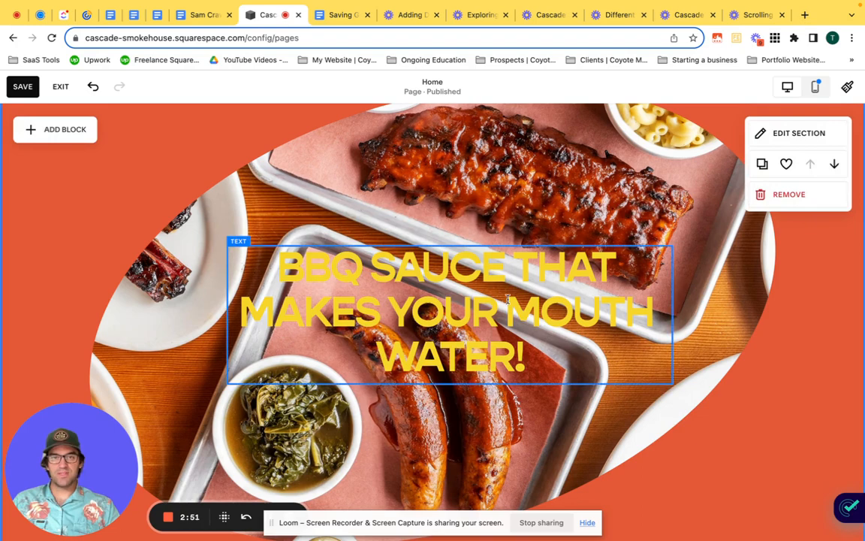
{"action": "double_click", "coordinate": [475, 271]}
{"action": "left_click", "coordinate": [475, 272]}
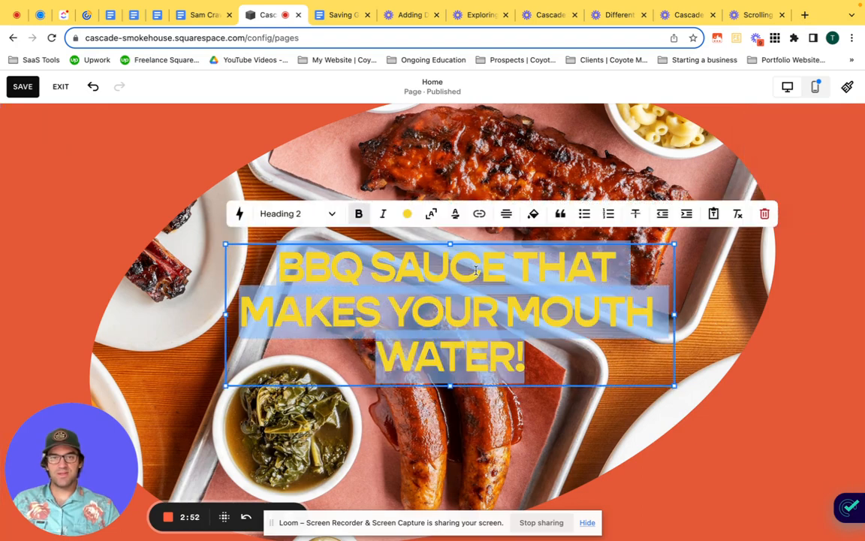
{"action": "left_click", "coordinate": [429, 215]}
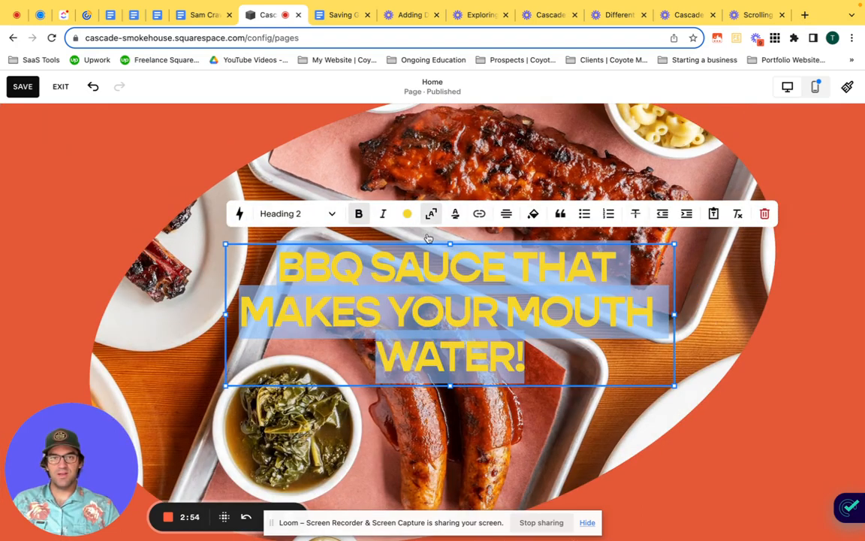
{"action": "left_click", "coordinate": [438, 286]}
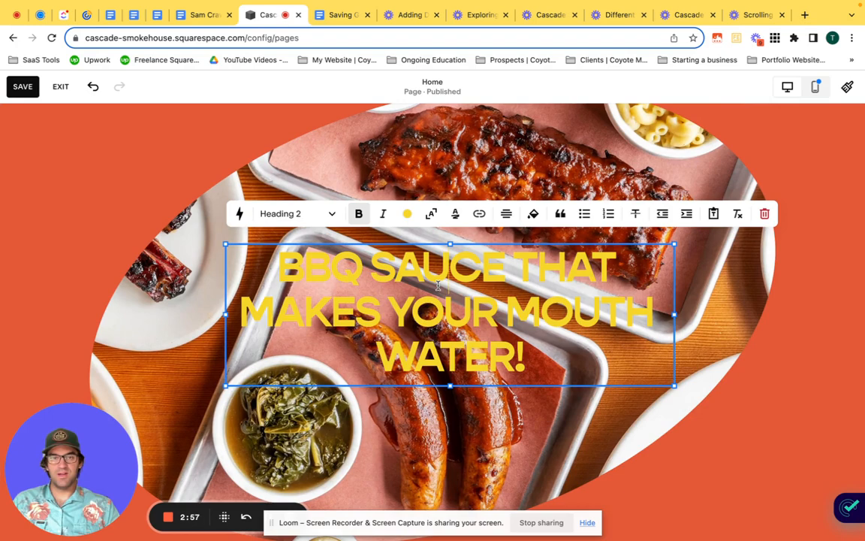
Try custom dark shades such as #302B11 and the green #369754 on the whole text over the food image
{"action": "triple_click", "coordinate": [439, 286]}
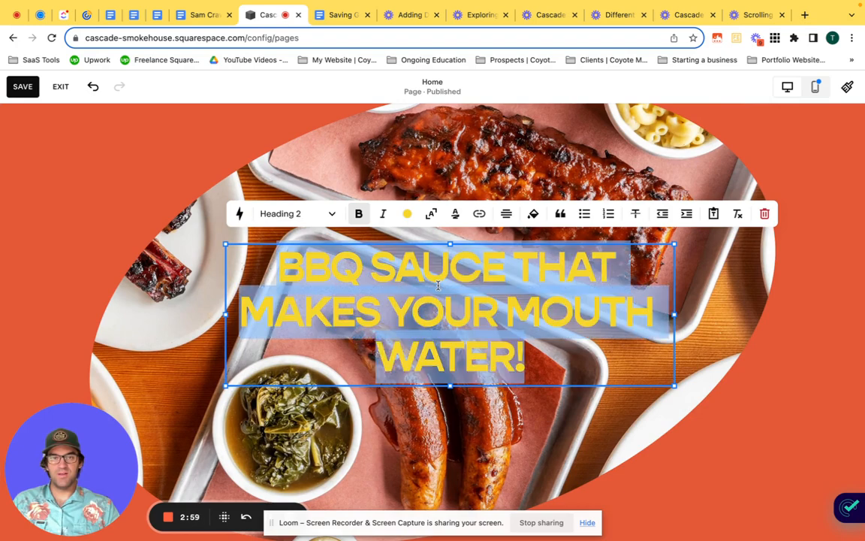
{"action": "left_click", "coordinate": [406, 214]}
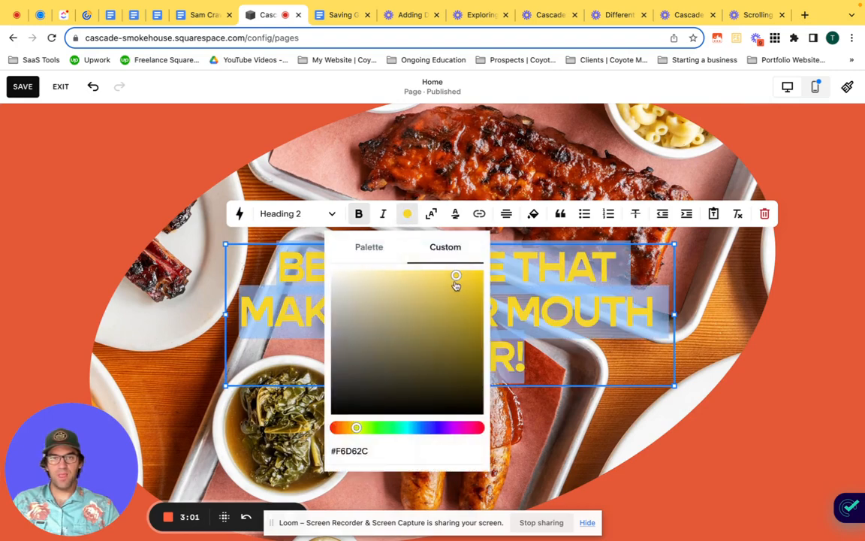
{"action": "left_click_drag", "start_coordinate": [452, 293], "coordinate": [429, 305]}
{"action": "mouse_move", "coordinate": [396, 335]}
{"action": "left_mouse_down"}
{"action": "mouse_move", "coordinate": [341, 322]}
{"action": "mouse_move", "coordinate": [345, 299]}
{"action": "left_mouse_up"}
{"action": "left_click", "coordinate": [346, 351]}
{"action": "left_click", "coordinate": [431, 387]}
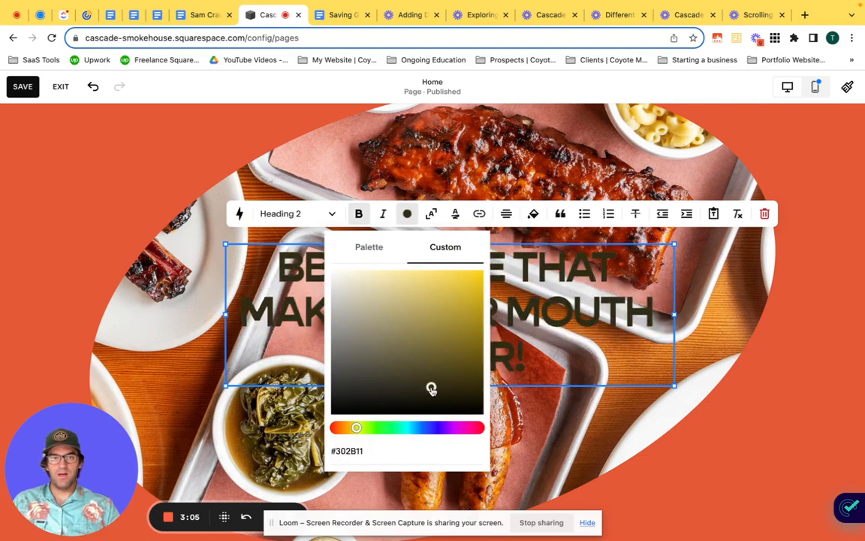
{"action": "left_click", "coordinate": [459, 379]}
{"action": "left_click_drag", "start_coordinate": [356, 428], "coordinate": [392, 428]}
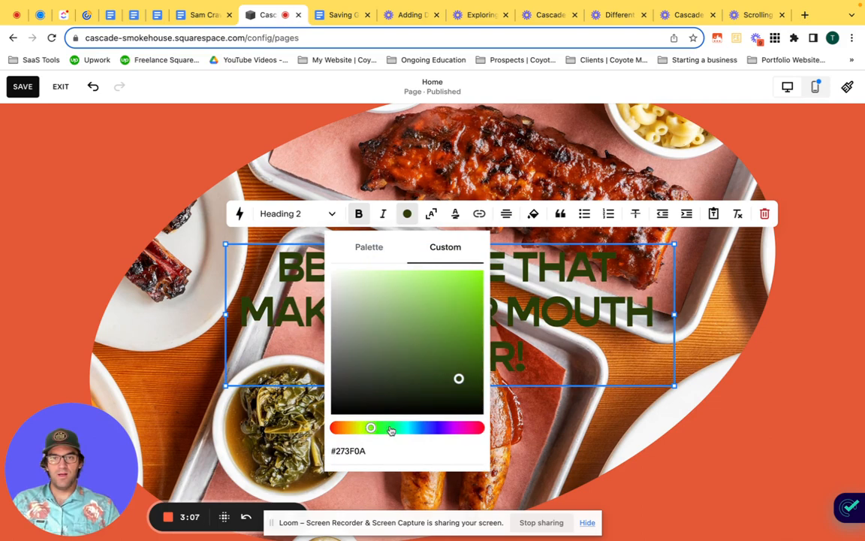
{"action": "left_click", "coordinate": [429, 329]}
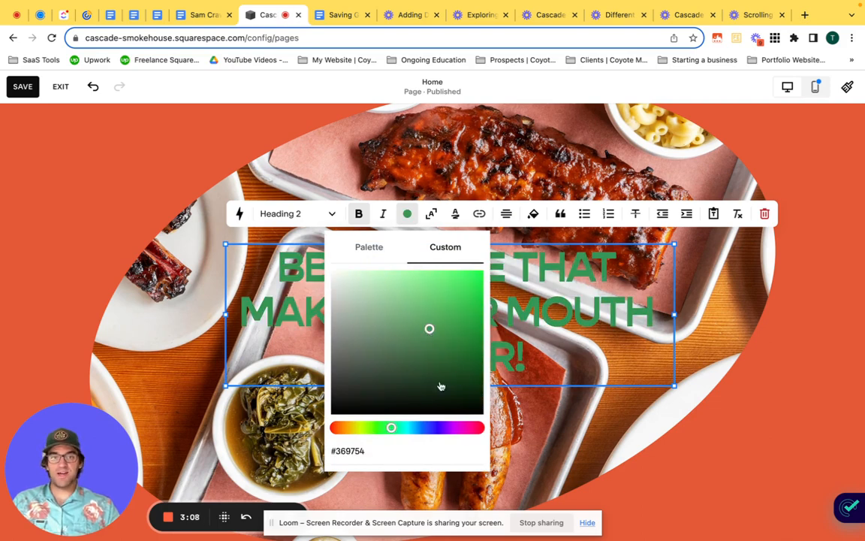
Try custom red and pink shades on the overlaid text, including #E10D39, #FBC4CF and #DCBCC3
{"action": "left_click", "coordinate": [452, 428]}
{"action": "left_click_drag", "start_coordinate": [465, 431], "coordinate": [474, 428]}
{"action": "left_click", "coordinate": [444, 279]}
{"action": "left_click", "coordinate": [473, 287]}
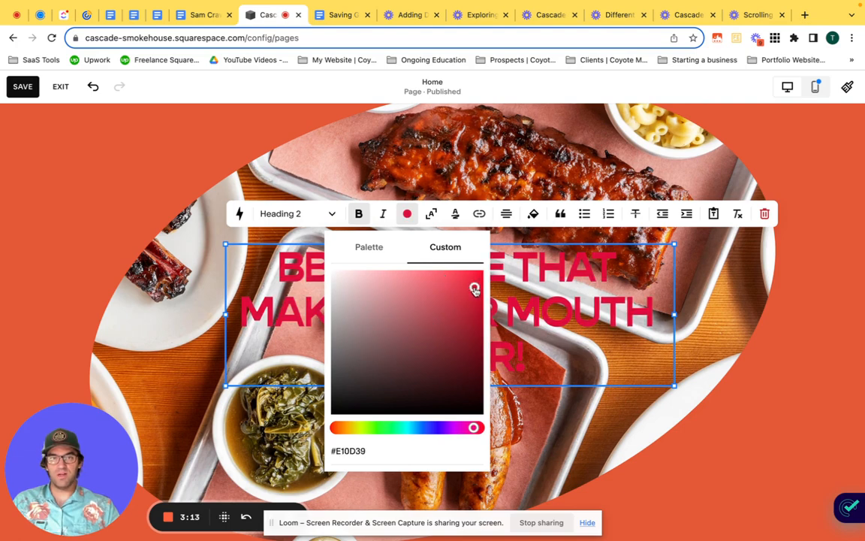
{"action": "left_click", "coordinate": [463, 315]}
{"action": "left_click", "coordinate": [473, 347]}
{"action": "left_click", "coordinate": [447, 334]}
{"action": "left_click", "coordinate": [364, 272]}
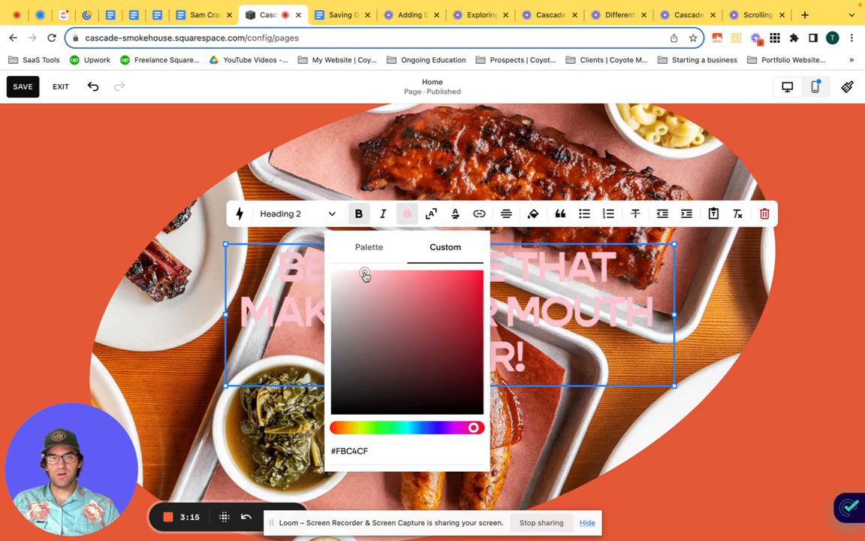
{"action": "left_click", "coordinate": [352, 290]}
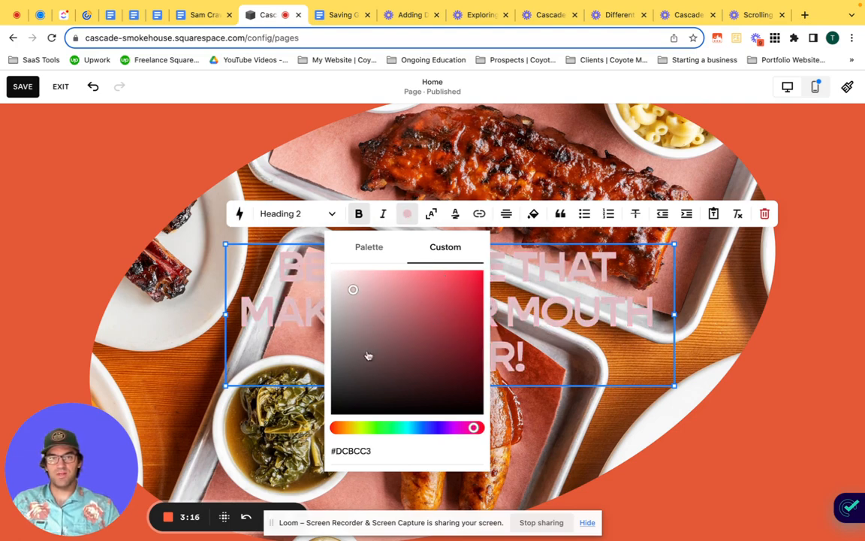
Try custom oranges #FF7513, #FF9013 and #FF5A13 on the overlaid text, ending on a bright red
{"action": "left_click", "coordinate": [342, 428]}
{"action": "left_click", "coordinate": [361, 434]}
{"action": "left_click", "coordinate": [344, 427]}
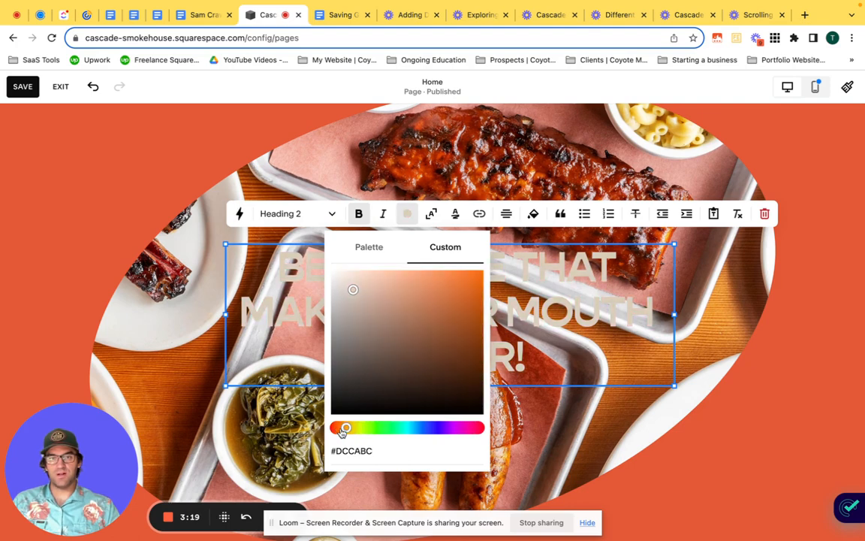
{"action": "left_click", "coordinate": [392, 361]}
{"action": "left_click", "coordinate": [435, 326]}
{"action": "mouse_move", "coordinate": [442, 305]}
{"action": "left_mouse_down"}
{"action": "mouse_move", "coordinate": [456, 282]}
{"action": "mouse_move", "coordinate": [433, 282]}
{"action": "mouse_move", "coordinate": [472, 269]}
{"action": "left_mouse_up"}
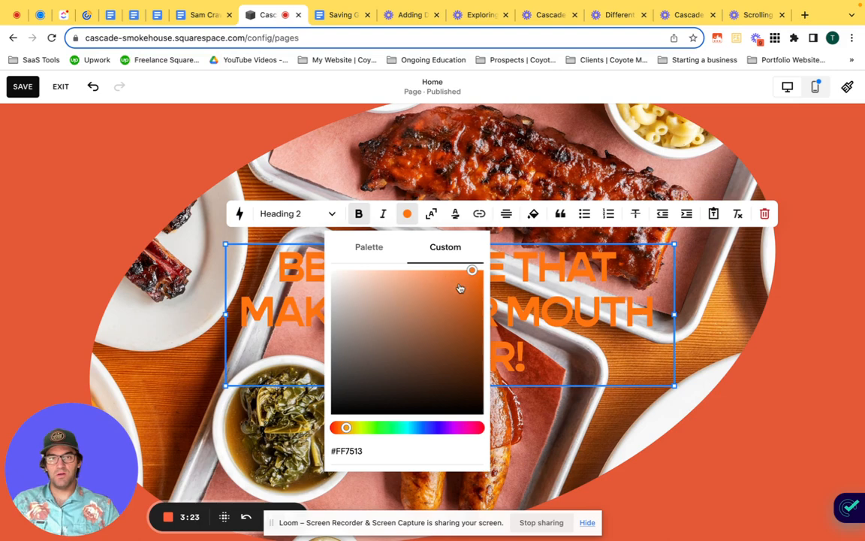
{"action": "left_click", "coordinate": [350, 427]}
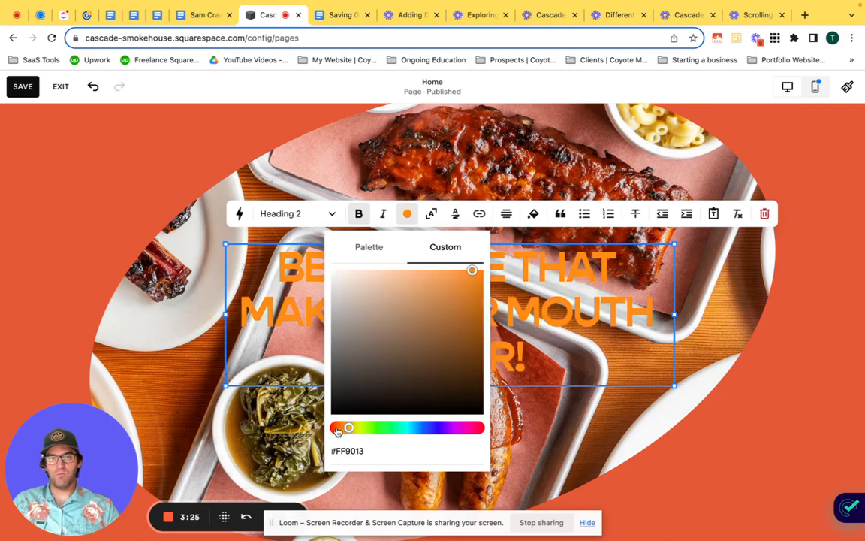
{"action": "left_click", "coordinate": [340, 428]}
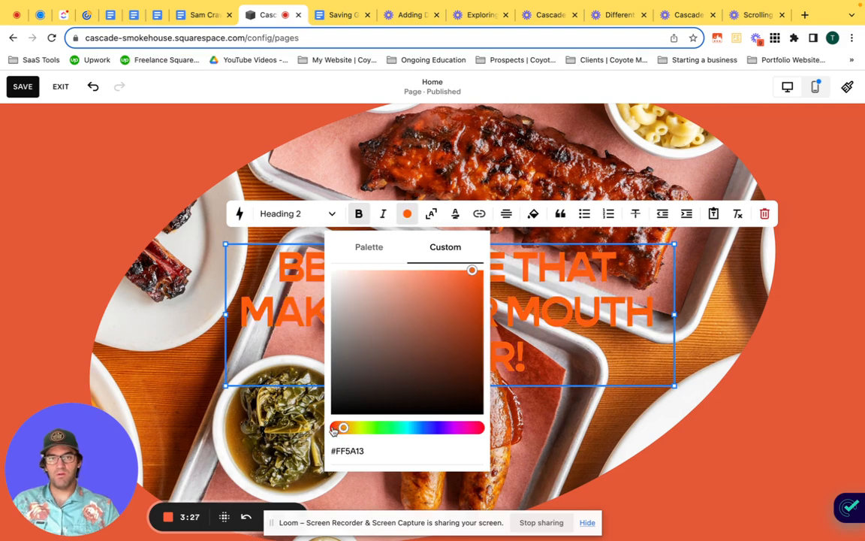
{"action": "left_click", "coordinate": [335, 428]}
{"action": "left_click", "coordinate": [783, 364]}
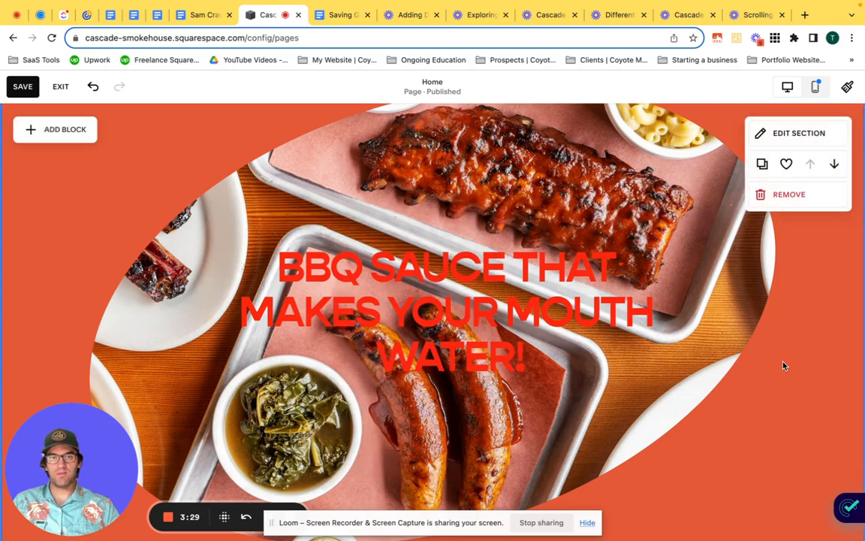
Change the colour of the whole text over the food image to the palette's off-white
{"action": "scroll", "coordinate": [784, 362], "scroll_direction": "up", "scroll_amount": 5}
{"action": "scroll", "coordinate": [435, 345], "scroll_direction": "down", "scroll_amount": 4}
{"action": "triple_click", "coordinate": [480, 344]}
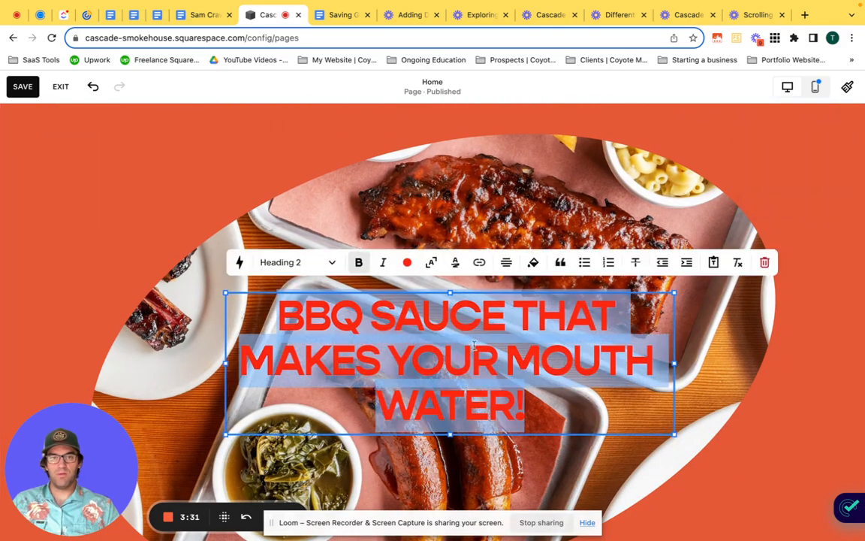
{"action": "left_click", "coordinate": [407, 262]}
{"action": "left_click", "coordinate": [368, 297]}
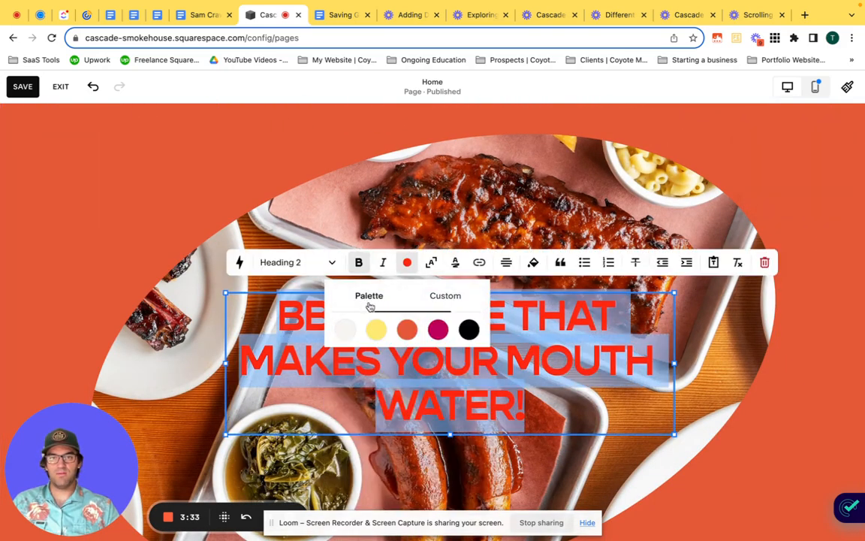
{"action": "left_click", "coordinate": [344, 328]}
{"action": "left_click", "coordinate": [803, 347]}
Open the food image block's design settings and change its display from Shape to Fit
{"action": "scroll", "coordinate": [803, 347], "scroll_direction": "up", "scroll_amount": 5}
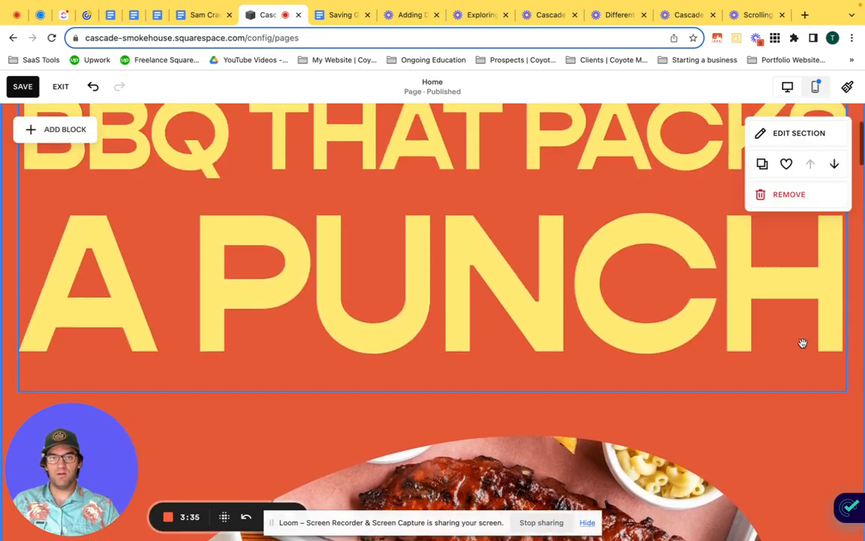
{"action": "scroll", "coordinate": [803, 346], "scroll_direction": "down", "scroll_amount": 8}
{"action": "scroll", "coordinate": [803, 346], "scroll_direction": "up", "scroll_amount": 4}
{"action": "scroll", "coordinate": [803, 345], "scroll_direction": "down", "scroll_amount": 2}
{"action": "left_click", "coordinate": [546, 185]}
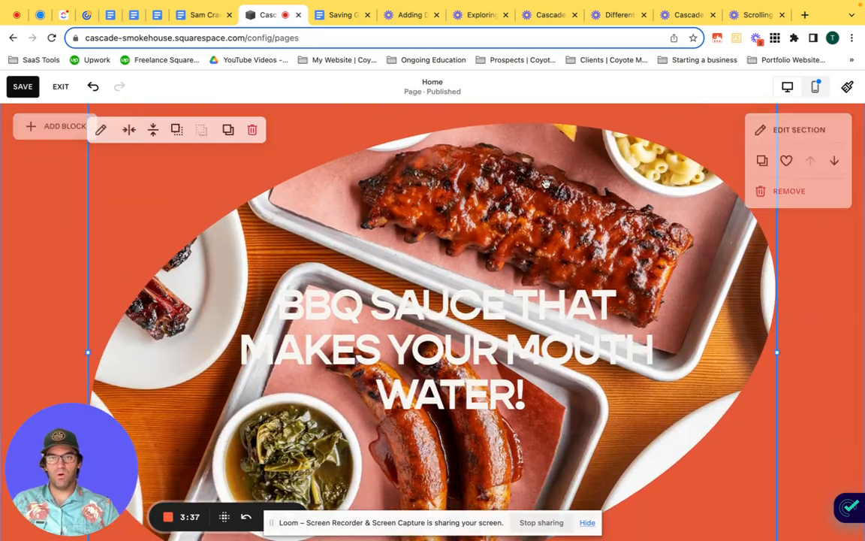
{"action": "scroll", "coordinate": [338, 193], "scroll_direction": "up", "scroll_amount": 3}
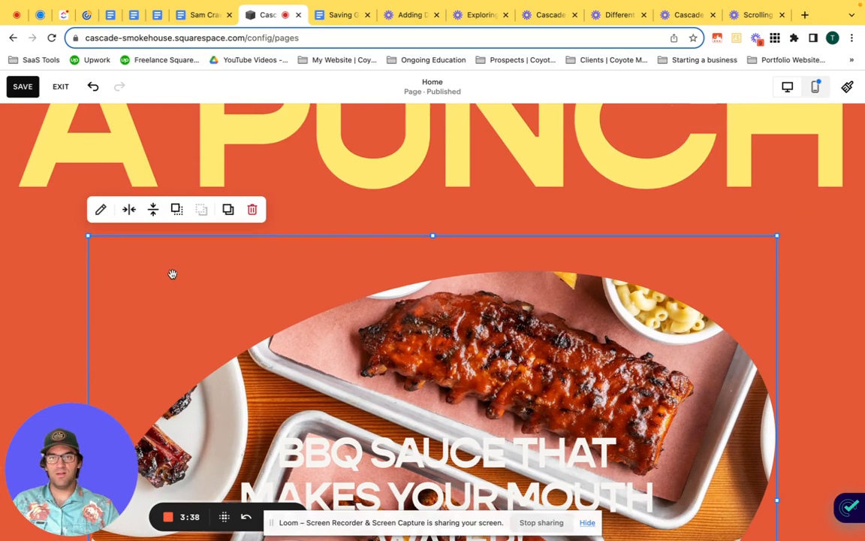
{"action": "left_click", "coordinate": [101, 210]}
{"action": "left_click", "coordinate": [725, 261]}
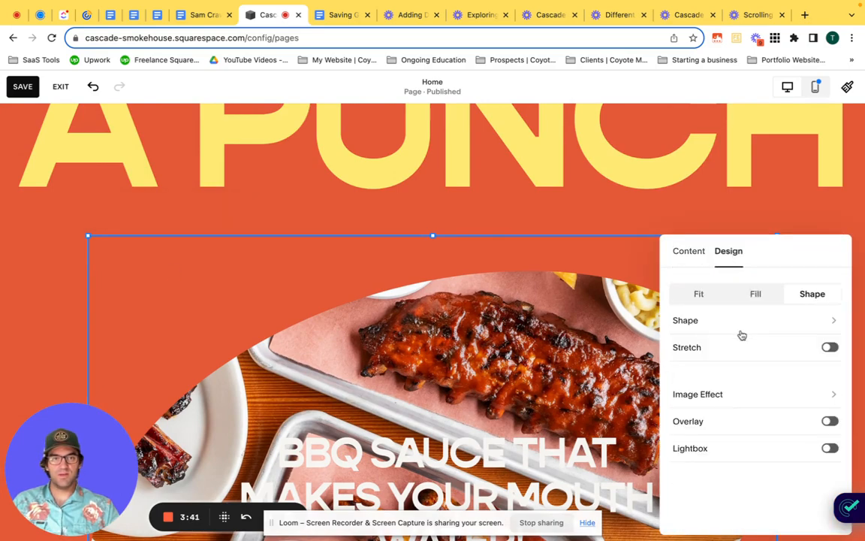
{"action": "left_click", "coordinate": [757, 296]}
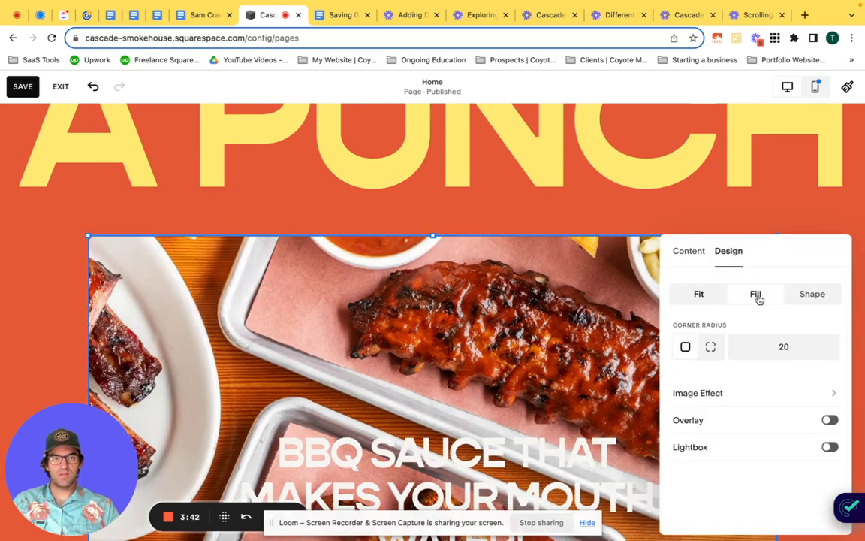
{"action": "left_click", "coordinate": [702, 296]}
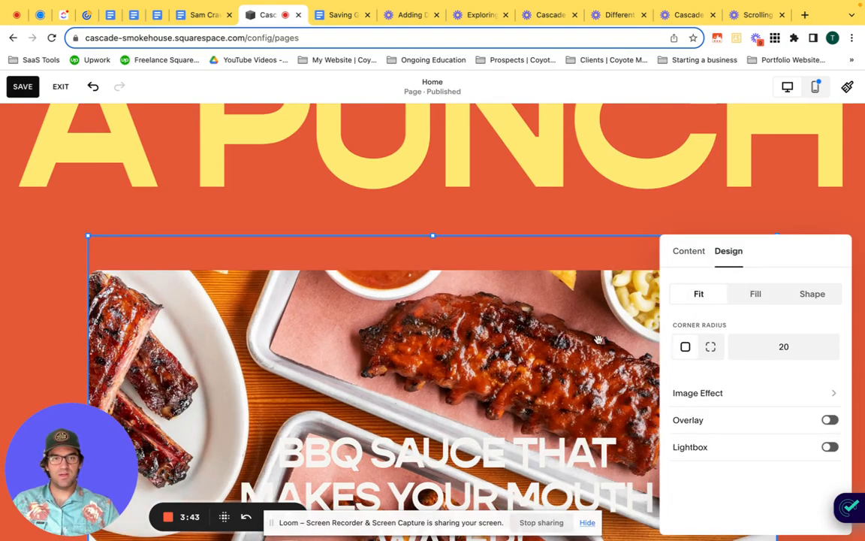
Turn on the colour overlay for the food image and set its display to Fill
{"action": "left_click", "coordinate": [828, 419]}
{"action": "scroll", "coordinate": [481, 374], "scroll_direction": "down", "scroll_amount": 2}
{"action": "scroll", "coordinate": [479, 374], "scroll_direction": "down", "scroll_amount": 2}
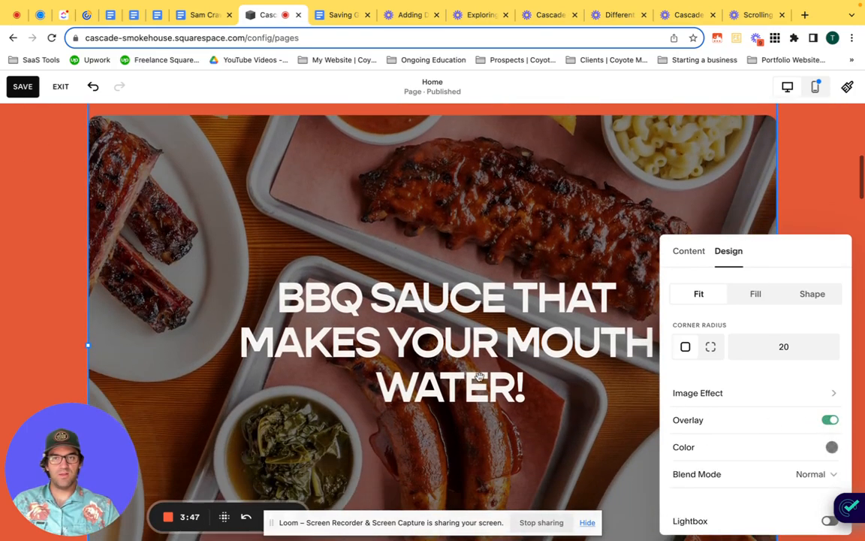
{"action": "left_click", "coordinate": [765, 295]}
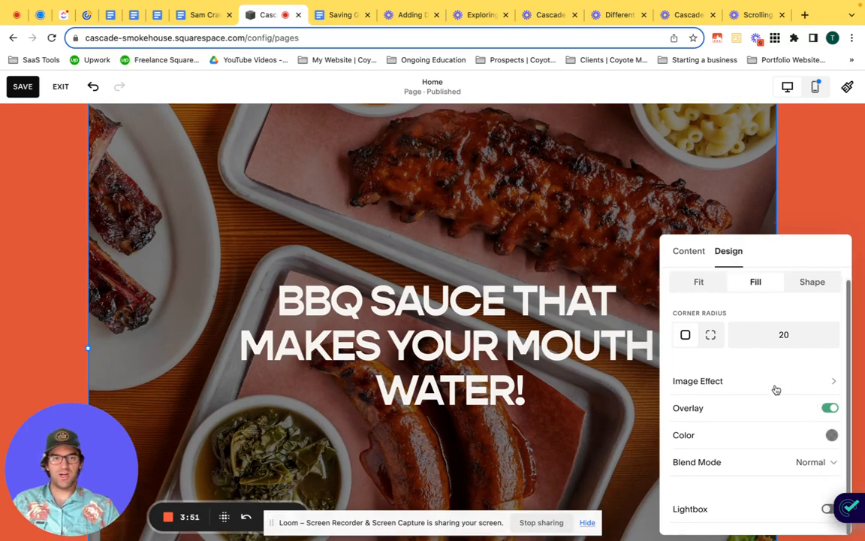
{"action": "left_click", "coordinate": [45, 251]}
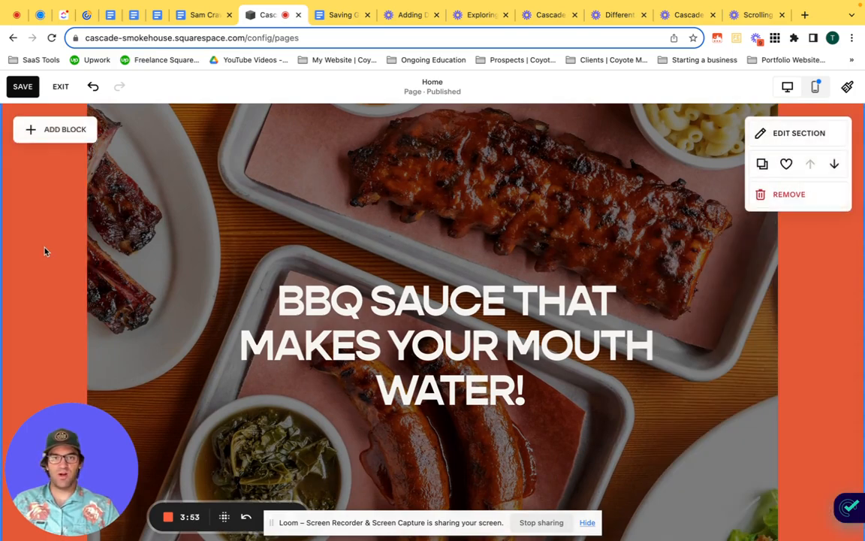
{"action": "scroll", "coordinate": [841, 342], "scroll_direction": "up", "scroll_amount": 3}
{"action": "scroll", "coordinate": [843, 343], "scroll_direction": "down", "scroll_amount": 5}
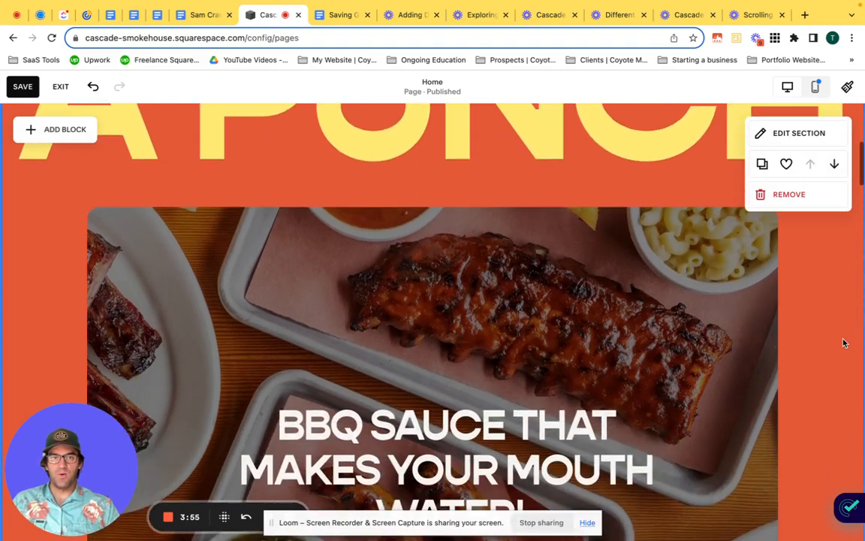
{"action": "scroll", "coordinate": [842, 343], "scroll_direction": "up", "scroll_amount": 2}
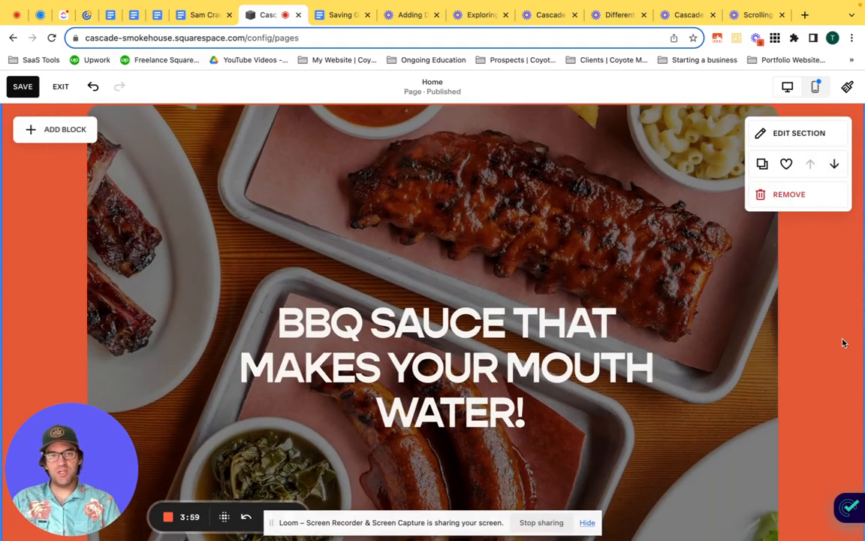
{"action": "scroll", "coordinate": [639, 269], "scroll_direction": "up", "scroll_amount": 3}
{"action": "scroll", "coordinate": [639, 269], "scroll_direction": "down", "scroll_amount": 3}
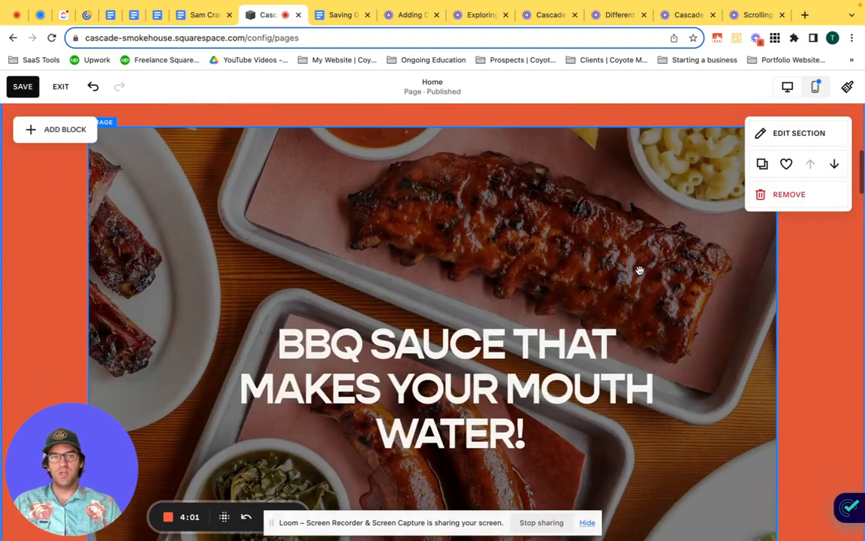
{"action": "scroll", "coordinate": [827, 342], "scroll_direction": "down", "scroll_amount": 1}
{"action": "scroll", "coordinate": [826, 341], "scroll_direction": "down", "scroll_amount": 3}
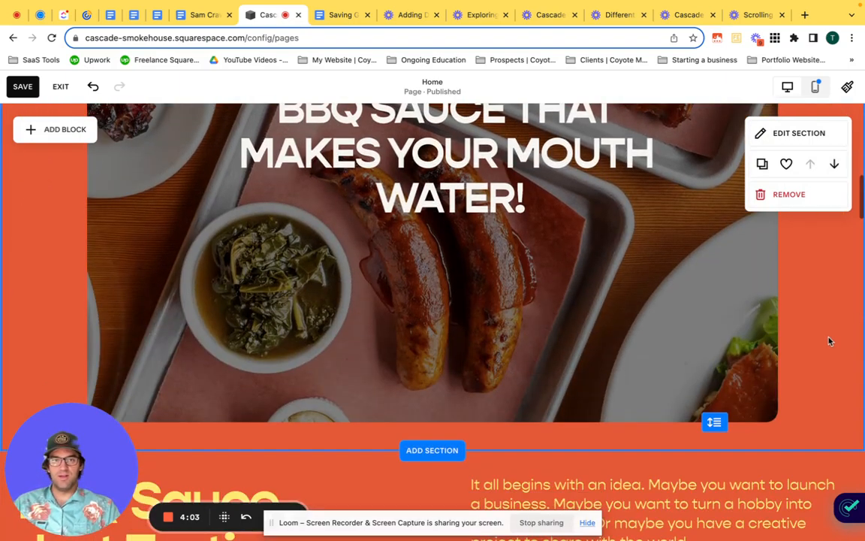
{"action": "scroll", "coordinate": [828, 342], "scroll_direction": "up", "scroll_amount": 5}
{"action": "scroll", "coordinate": [830, 342], "scroll_direction": "down", "scroll_amount": 4}
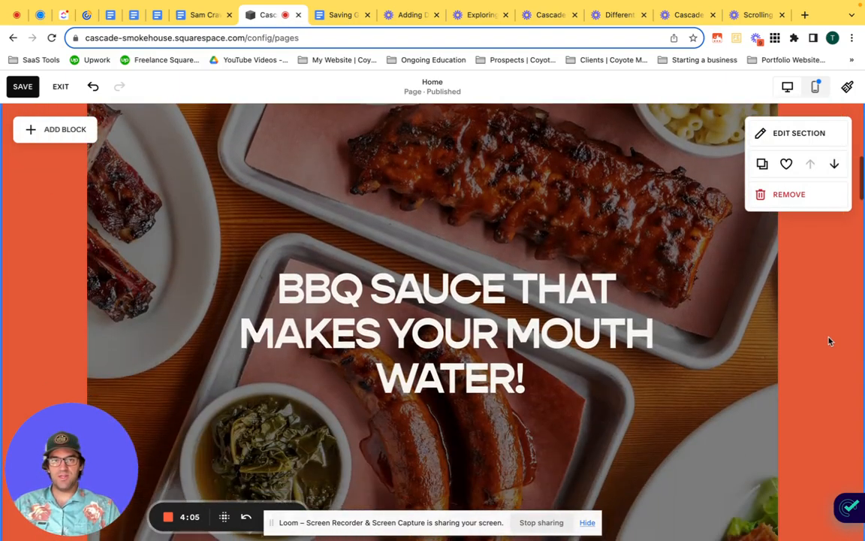
Open the food image block's design settings and change its display from Fill to Shape
{"action": "scroll", "coordinate": [830, 342], "scroll_direction": "up", "scroll_amount": 2}
{"action": "left_click", "coordinate": [307, 274]}
{"action": "left_click", "coordinate": [101, 138]}
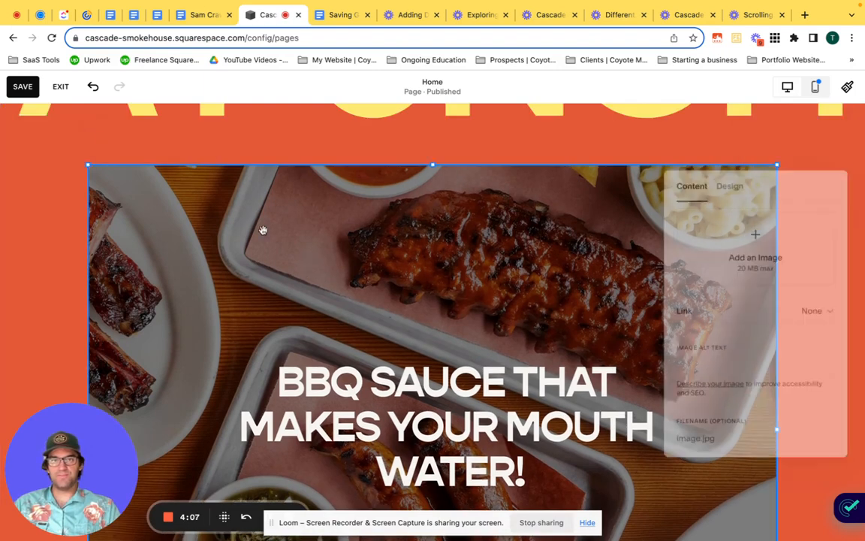
{"action": "left_click", "coordinate": [740, 183]}
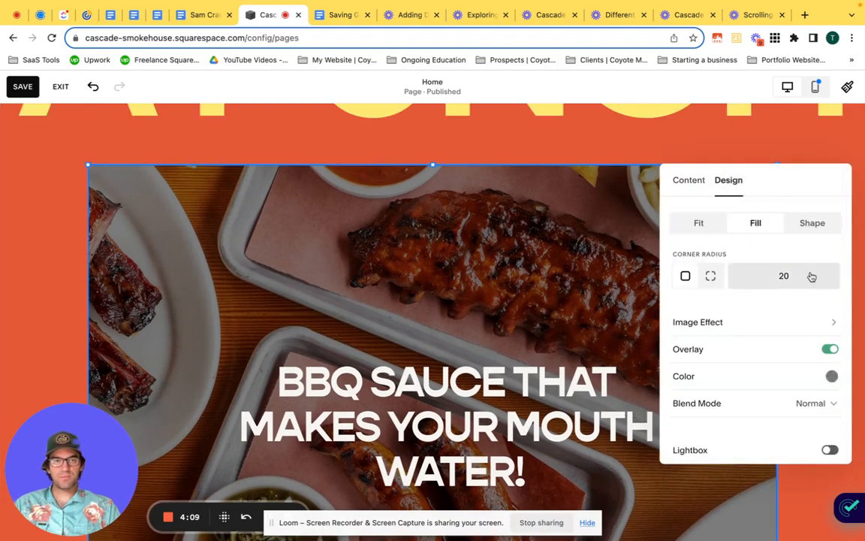
{"action": "scroll", "coordinate": [812, 277], "scroll_direction": "down", "scroll_amount": 1}
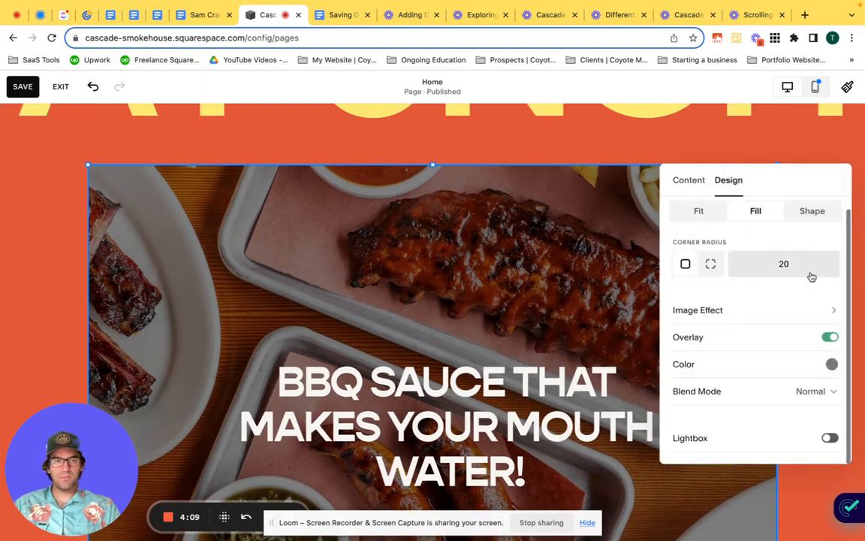
{"action": "left_click", "coordinate": [815, 218]}
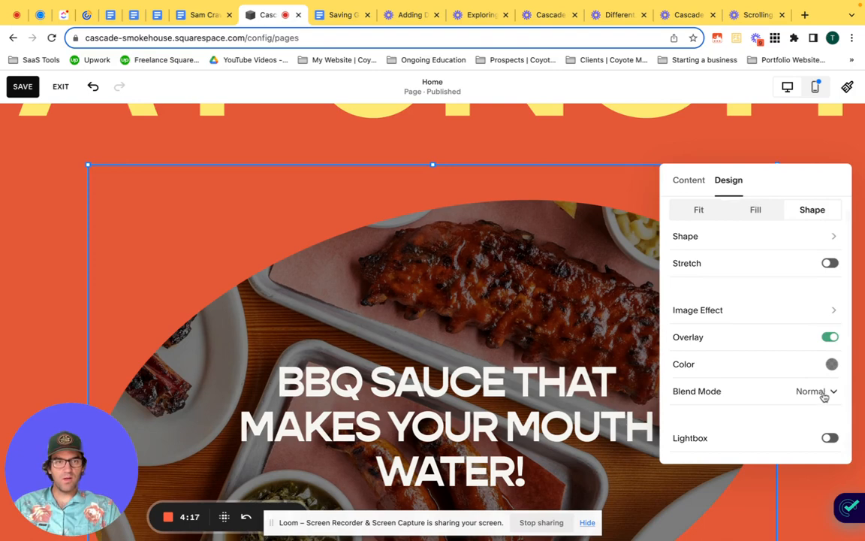
Try the Multiply and Screen blend modes on the food image's colour overlay
{"action": "left_click", "coordinate": [824, 393]}
{"action": "left_click", "coordinate": [787, 341]}
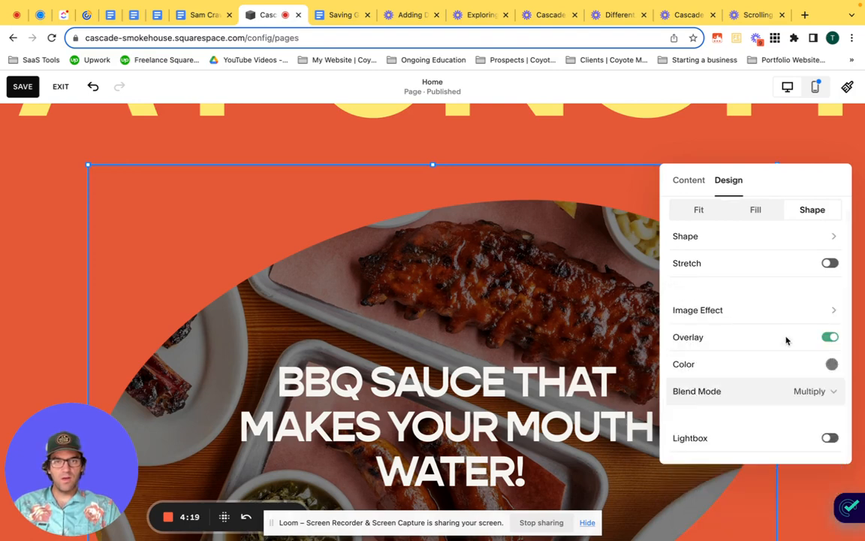
{"action": "left_click", "coordinate": [769, 396]}
{"action": "left_click", "coordinate": [752, 361]}
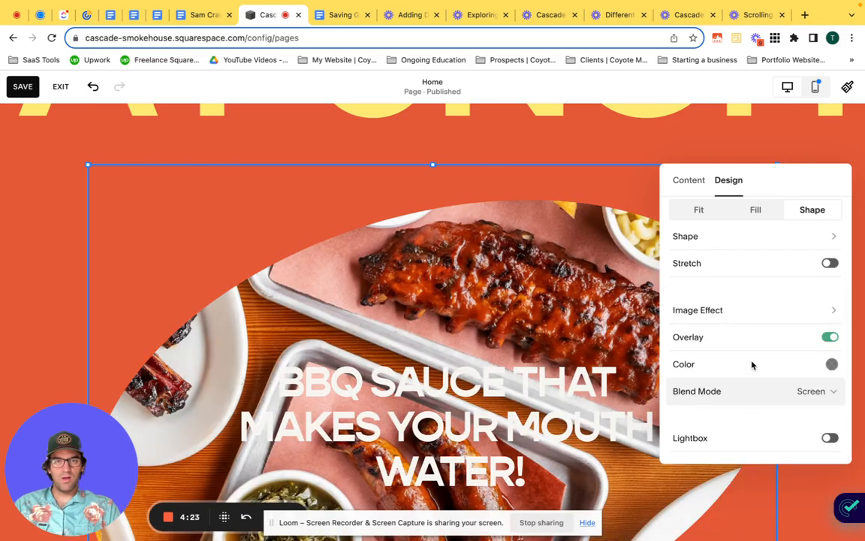
{"action": "scroll", "coordinate": [516, 368], "scroll_direction": "down", "scroll_amount": 3}
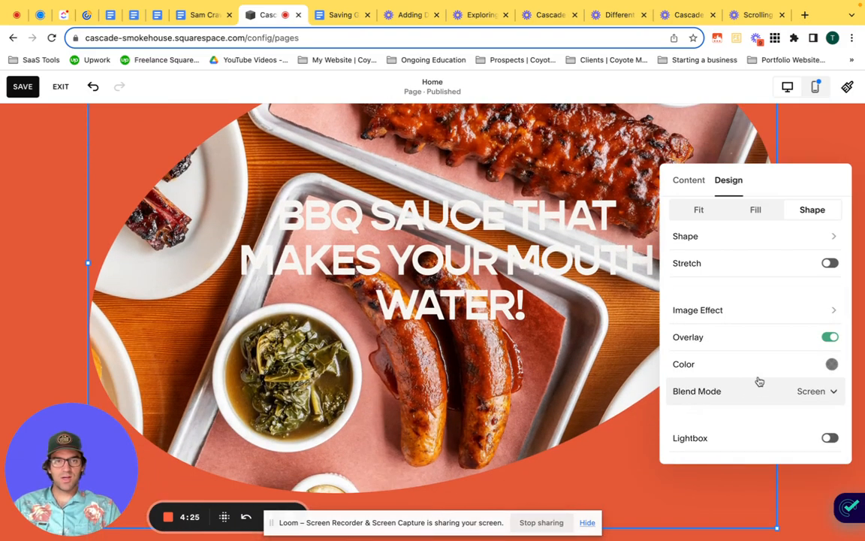
Set the blend mode of the food image's colour overlay to Darken and close the image settings
{"action": "left_click", "coordinate": [790, 400]}
{"action": "left_click", "coordinate": [789, 414]}
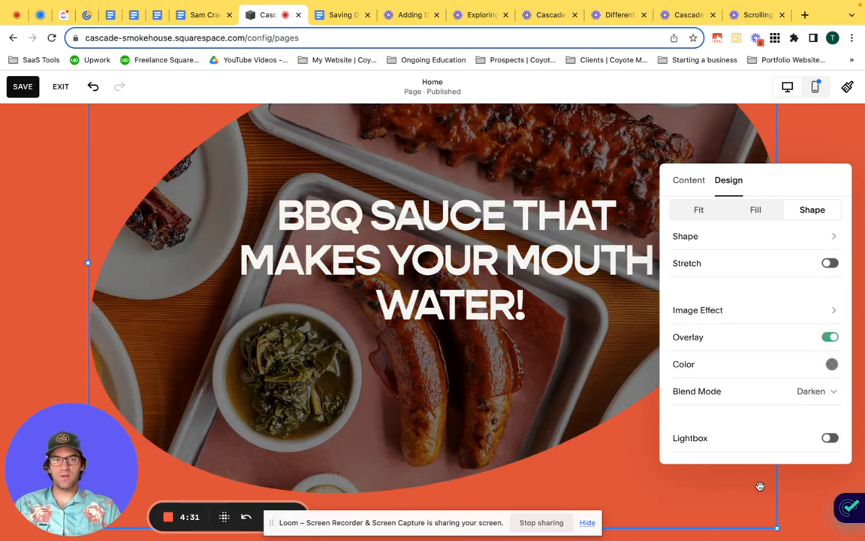
{"action": "scroll", "coordinate": [281, 174], "scroll_direction": "up", "scroll_amount": 1}
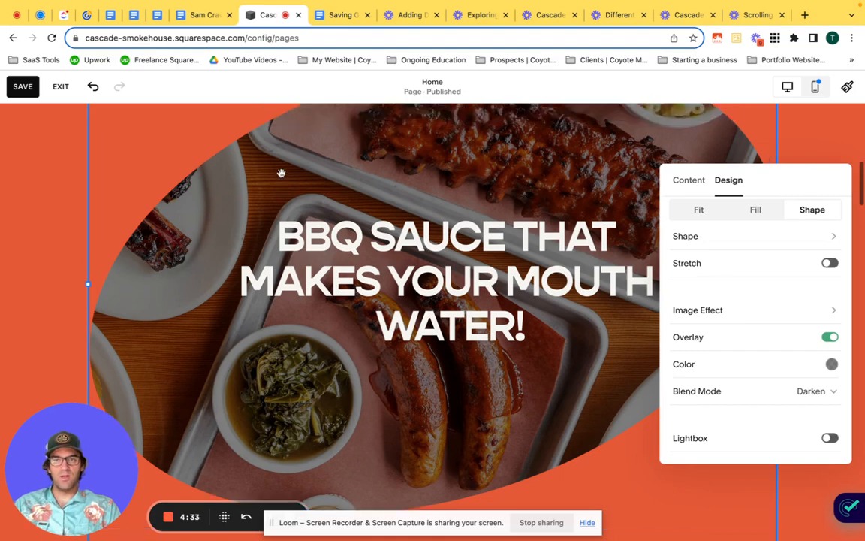
{"action": "scroll", "coordinate": [281, 174], "scroll_direction": "up", "scroll_amount": 4}
{"action": "left_click", "coordinate": [17, 201]}
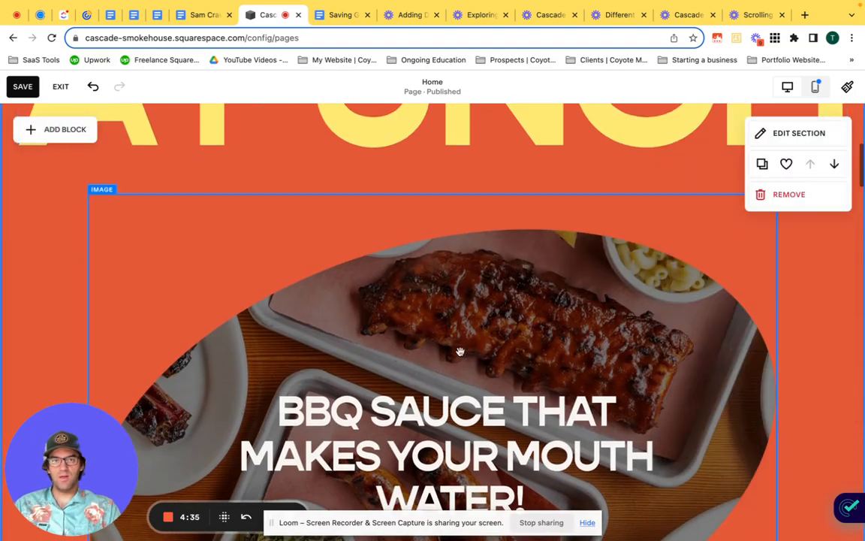
Change the colour of the whole text over the food image to the palette's yellow
{"action": "scroll", "coordinate": [455, 316], "scroll_direction": "down", "scroll_amount": 5}
{"action": "left_click", "coordinate": [410, 225]}
{"action": "left_click", "coordinate": [472, 234]}
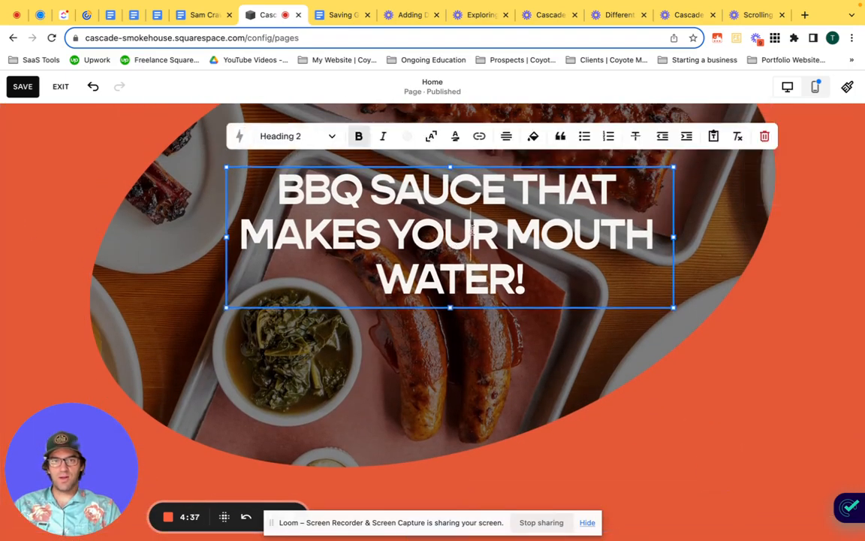
{"action": "key", "text": "super+a"}
{"action": "left_click", "coordinate": [407, 136]}
{"action": "left_click", "coordinate": [377, 203]}
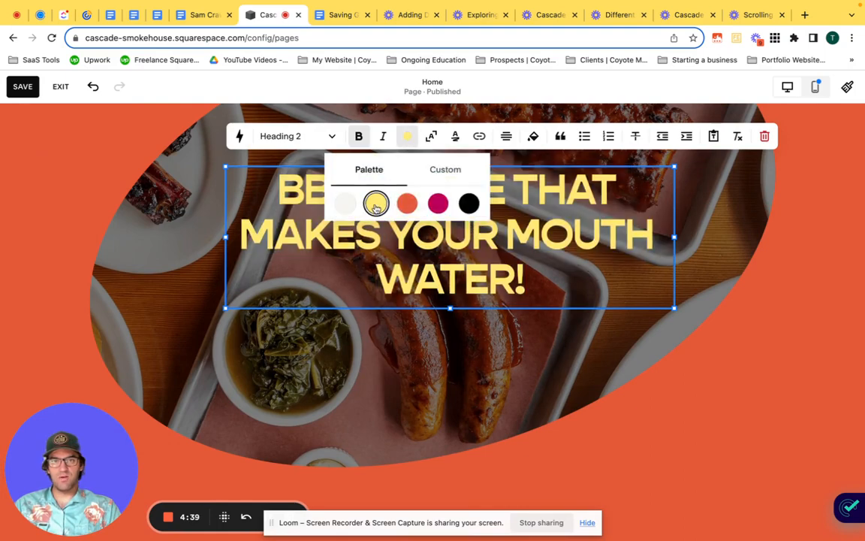
{"action": "left_click", "coordinate": [855, 305]}
{"action": "scroll", "coordinate": [855, 305], "scroll_direction": "up", "scroll_amount": 8}
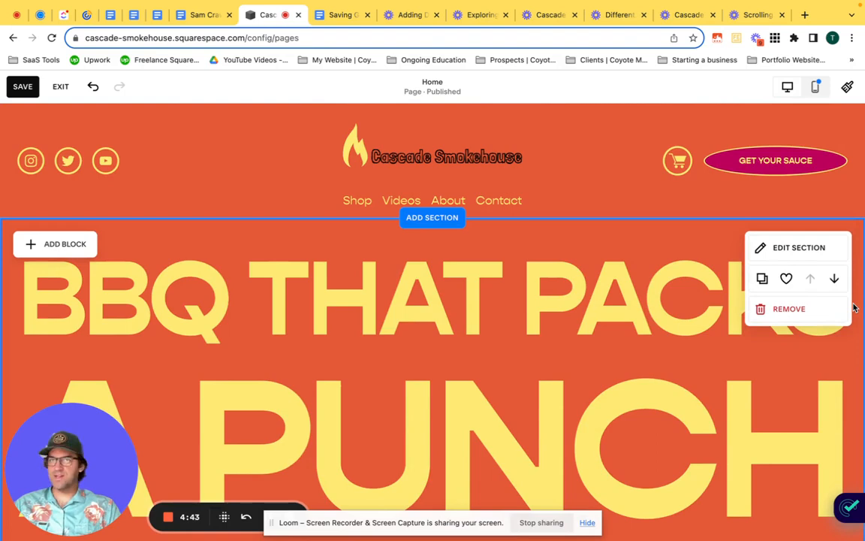
Try the palette's magenta and orange on the whole overlaid text, ending on the palette's yellow
{"action": "scroll", "coordinate": [687, 330], "scroll_direction": "down", "scroll_amount": 10}
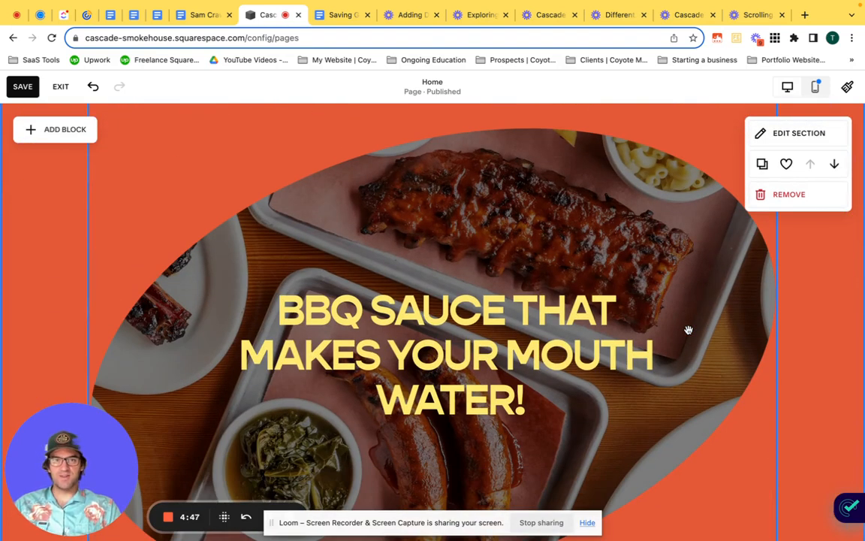
{"action": "left_click", "coordinate": [466, 319]}
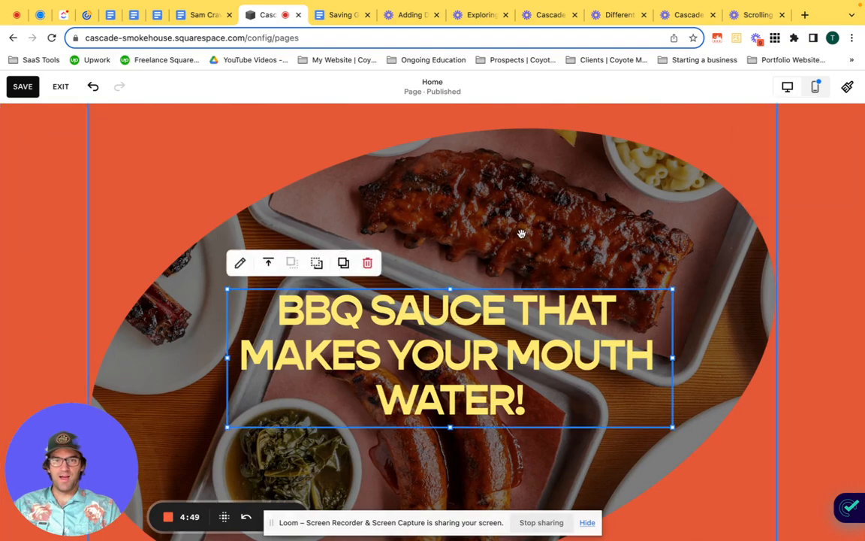
{"action": "double_click", "coordinate": [470, 323]}
{"action": "triple_click", "coordinate": [470, 323]}
{"action": "left_click", "coordinate": [407, 257]}
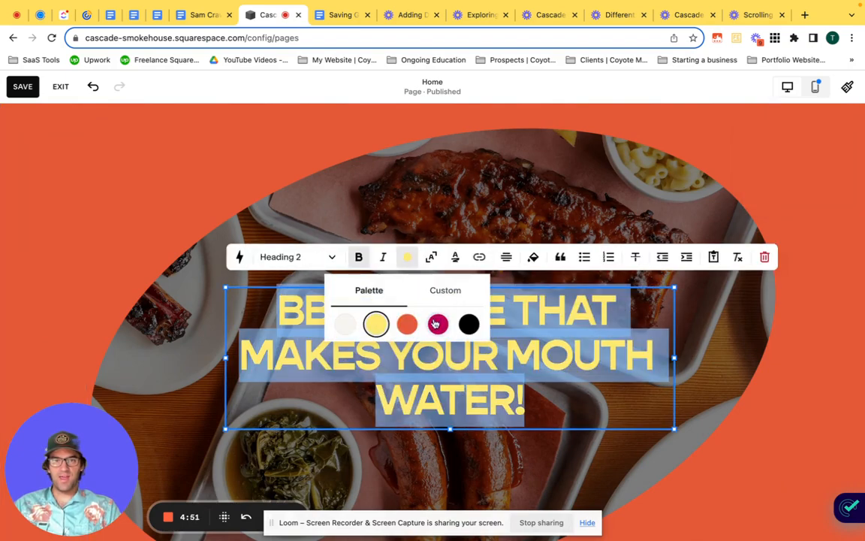
{"action": "left_click", "coordinate": [438, 324]}
{"action": "left_click", "coordinate": [407, 324]}
{"action": "left_click", "coordinate": [377, 324]}
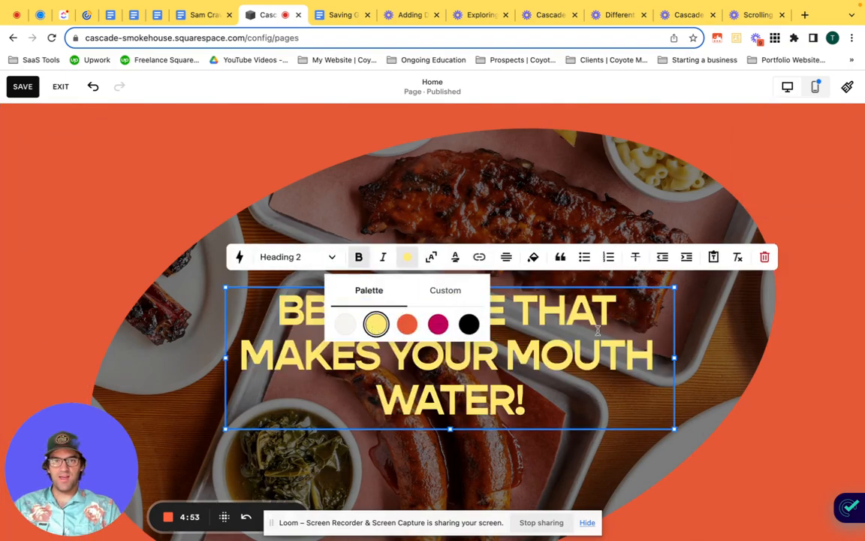
Finish editing the overlaid text and save the changes to the home page
{"action": "left_click", "coordinate": [799, 333]}
{"action": "scroll", "coordinate": [798, 334], "scroll_direction": "up", "scroll_amount": 5}
{"action": "scroll", "coordinate": [801, 335], "scroll_direction": "down", "scroll_amount": 3}
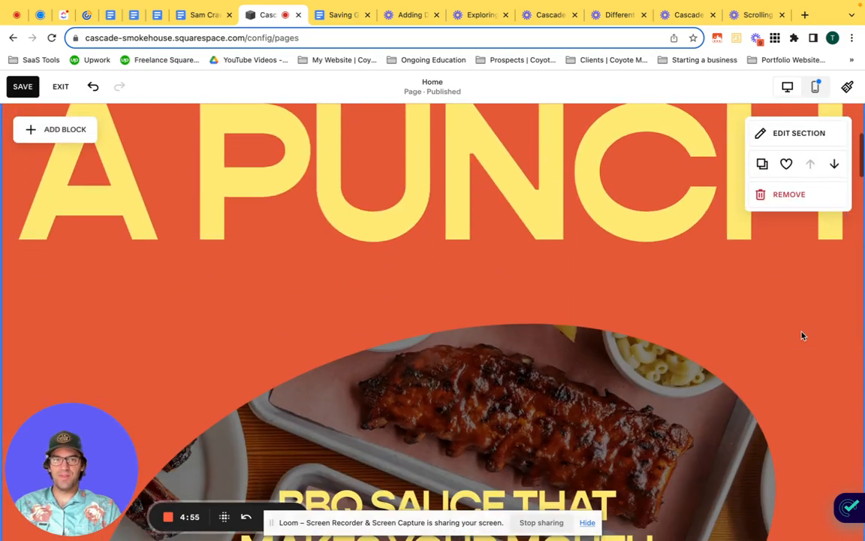
{"action": "scroll", "coordinate": [802, 336], "scroll_direction": "down", "scroll_amount": 2}
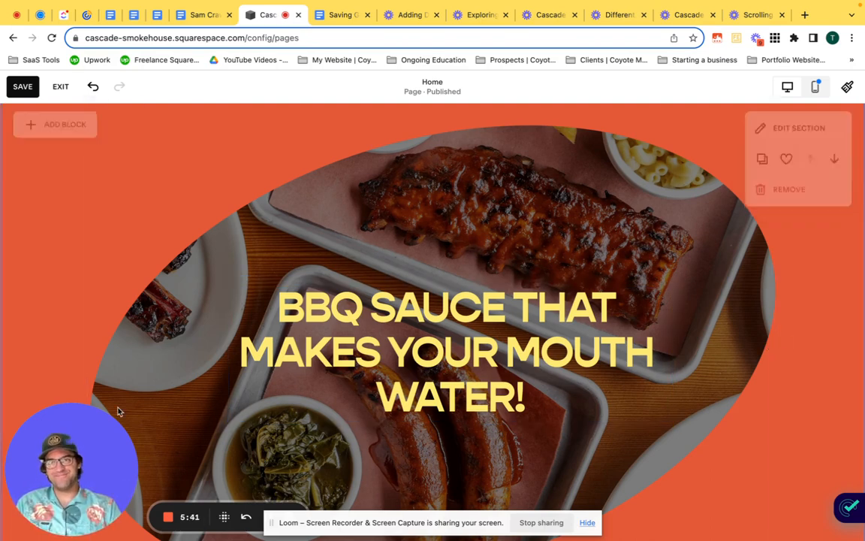
{"action": "left_click", "coordinate": [23, 86]}
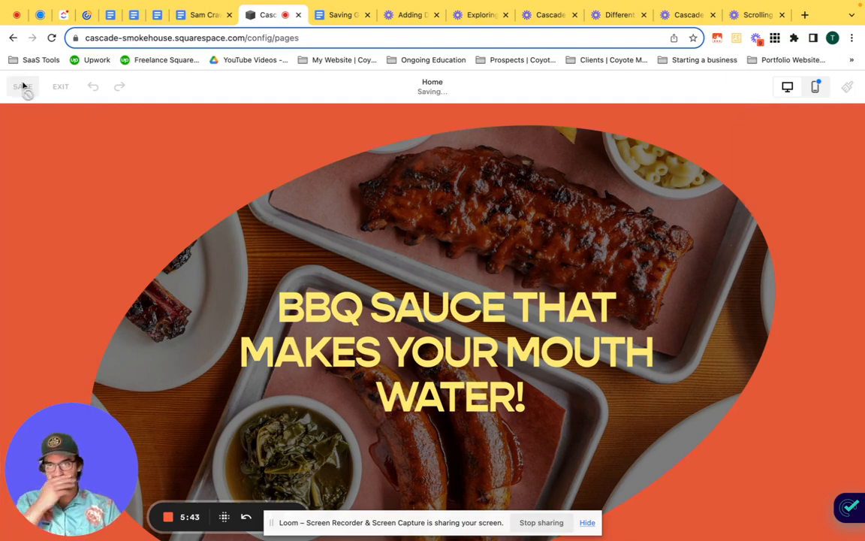